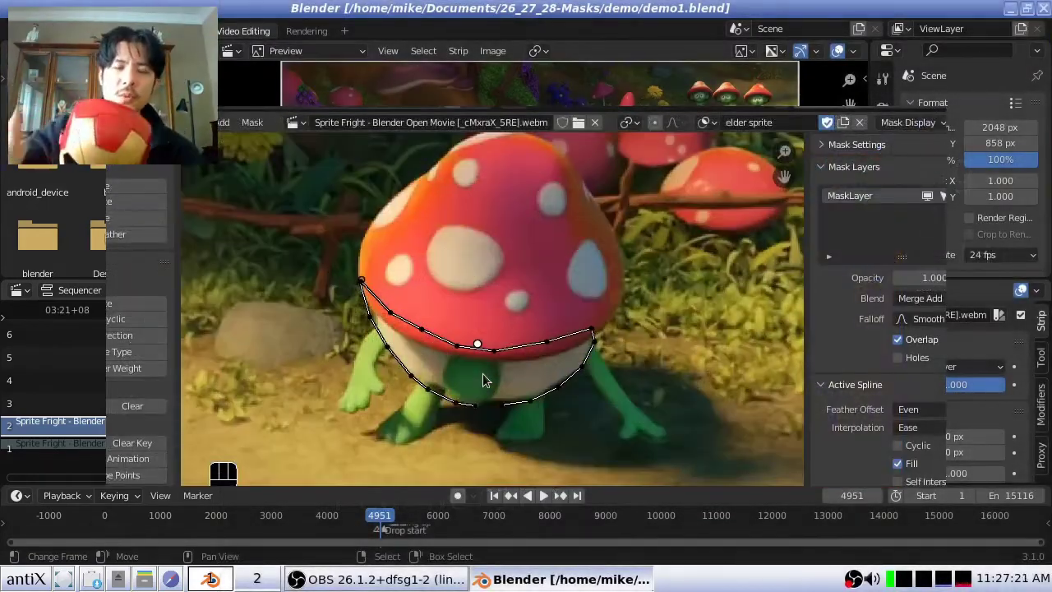
Adjust the elder sprite mask outline beside the character's green arm, below the rim of the mushroom cap
{"action": "scroll", "coordinate": [483, 381], "scroll_direction": "up", "scroll_amount": 3}
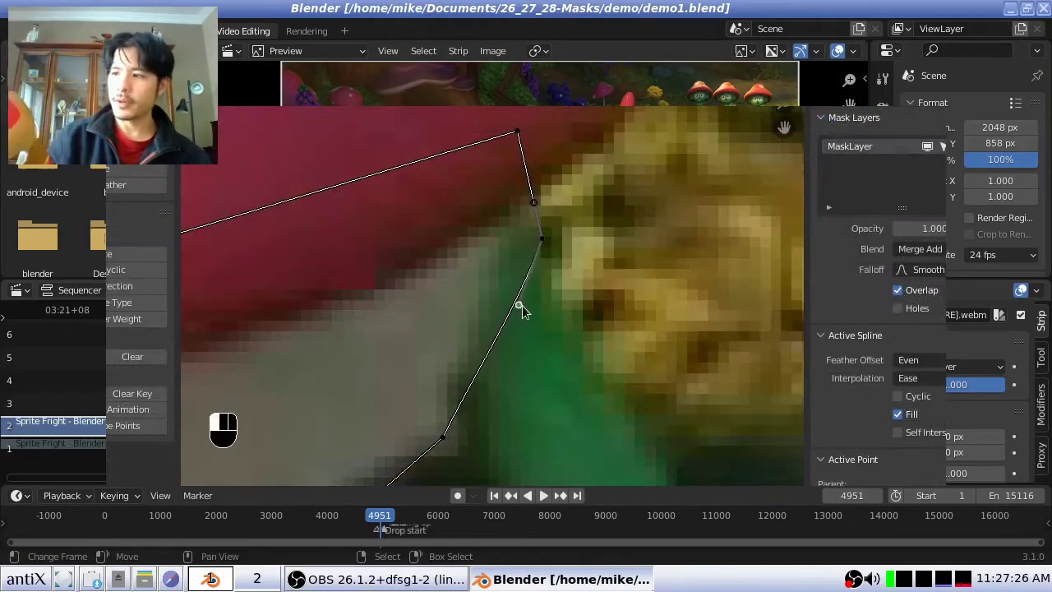
{"action": "left_click_drag", "start_coordinate": [521, 304], "coordinate": [526, 403]}
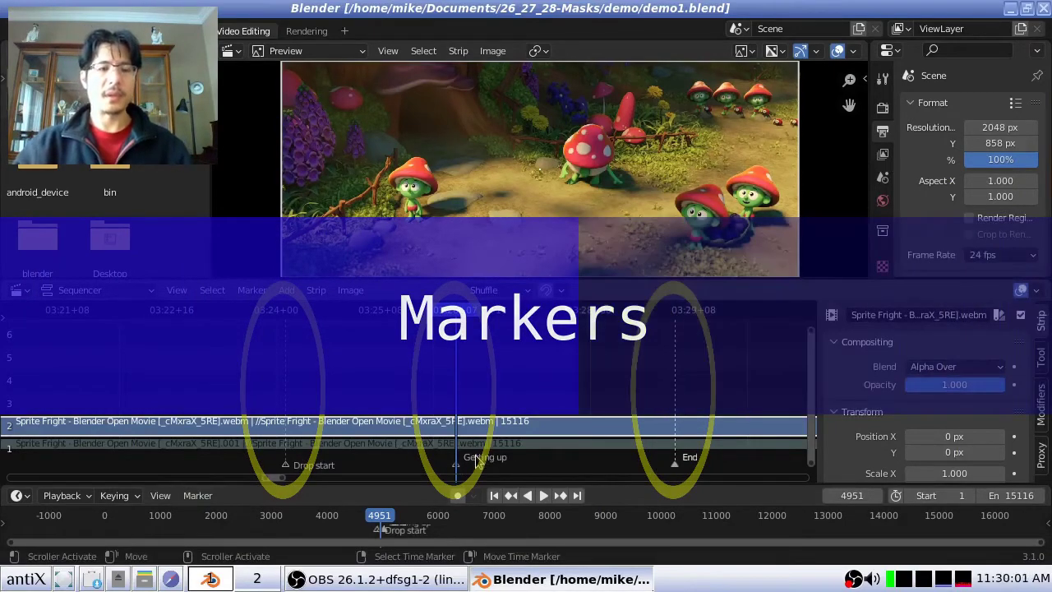
Jump to the previous timeline marker, Drop start, and return to the Getting up marker
{"action": "left_click", "coordinate": [195, 495]}
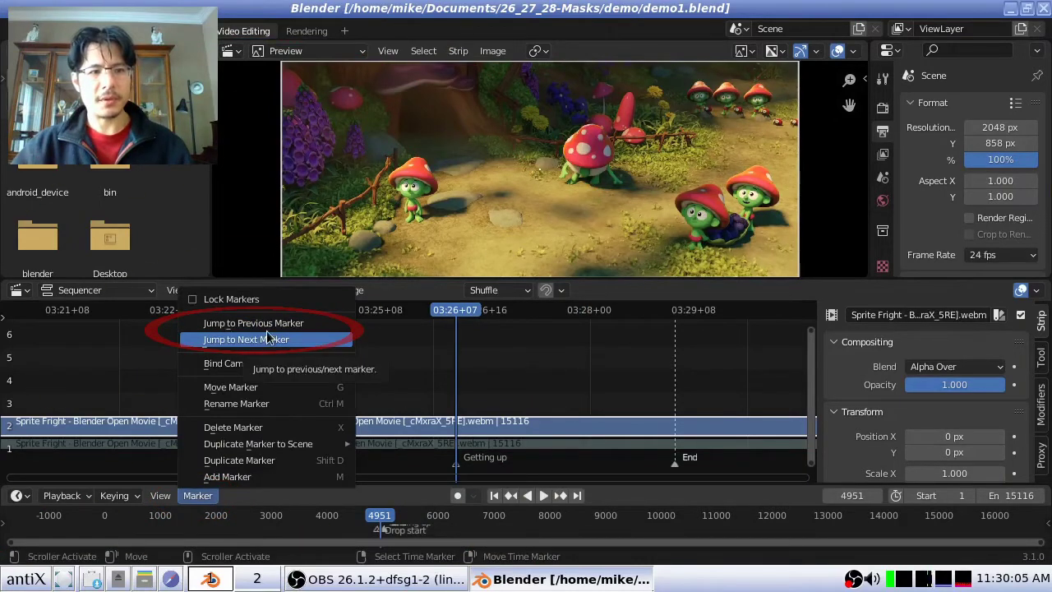
{"action": "left_click", "coordinate": [254, 323]}
{"action": "left_click", "coordinate": [197, 495]}
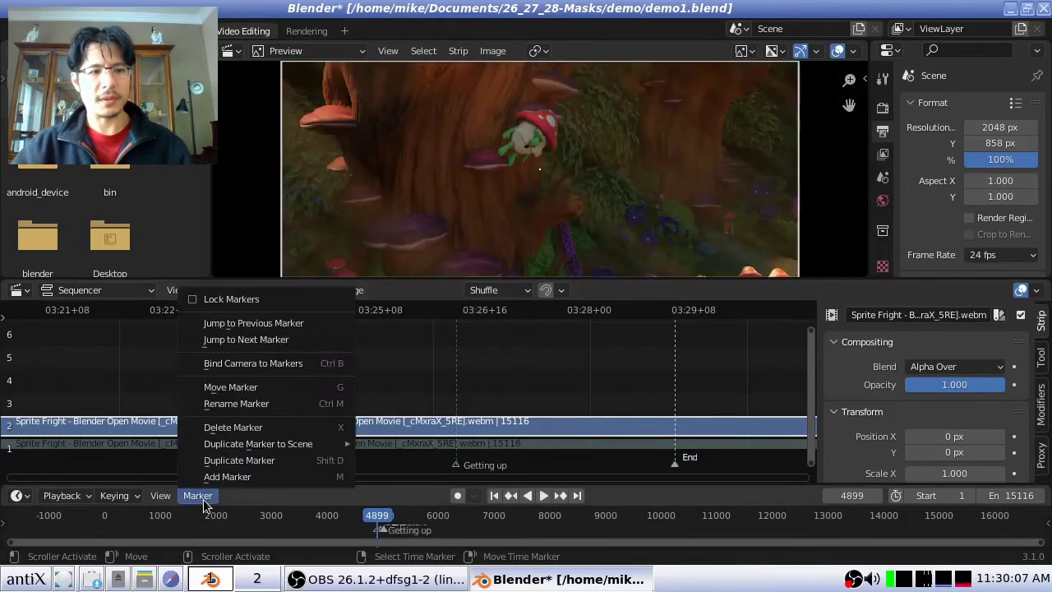
{"action": "left_click", "coordinate": [245, 339]}
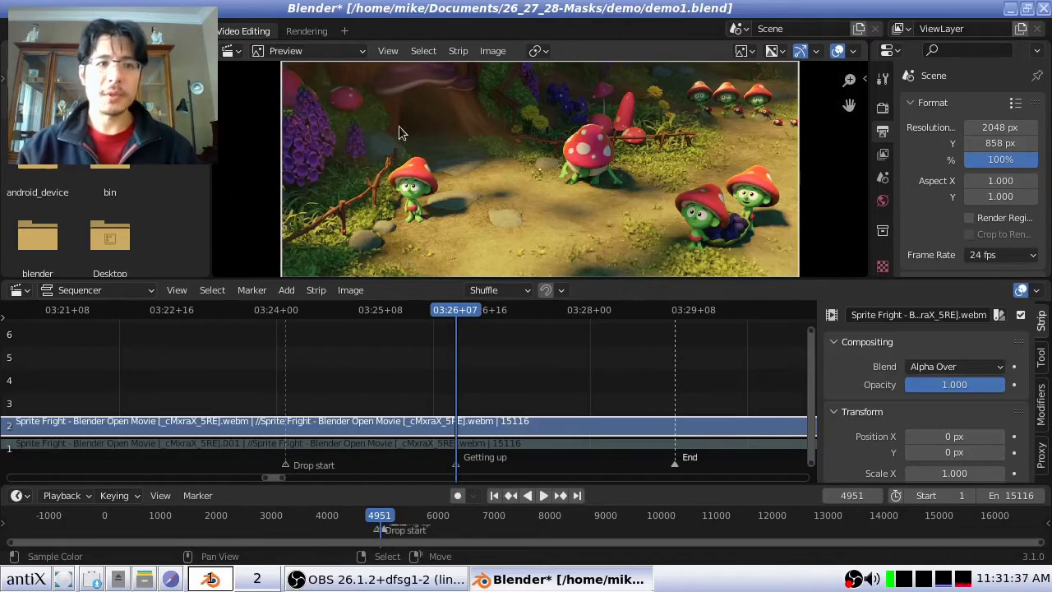
Add a Masking workspace from the VFX category and show the scene's output properties in it
{"action": "left_click", "coordinate": [346, 37]}
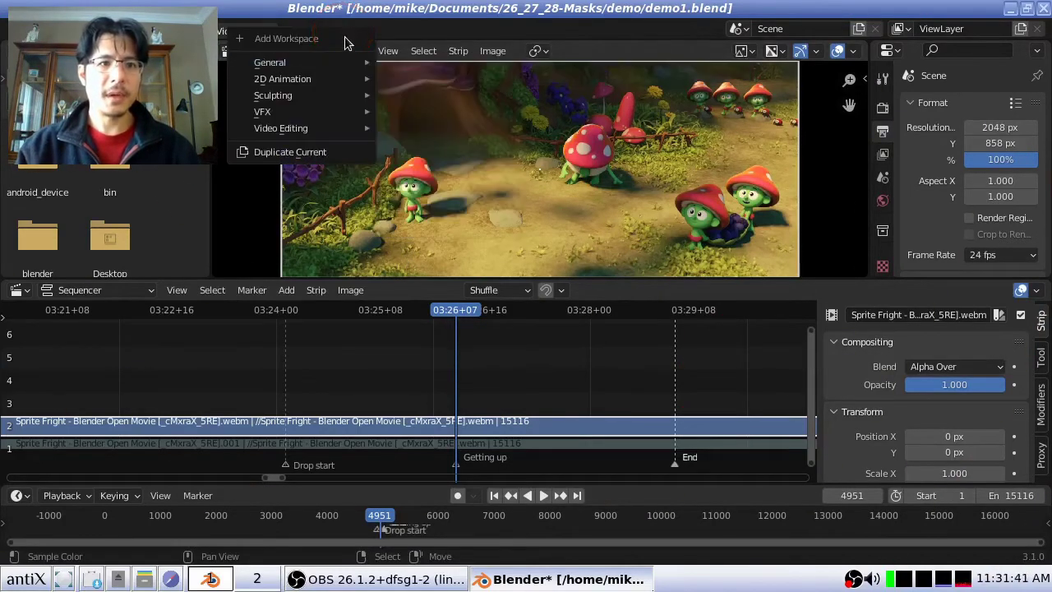
{"action": "mouse_move", "coordinate": [343, 64]}
{"action": "mouse_move", "coordinate": [335, 92]}
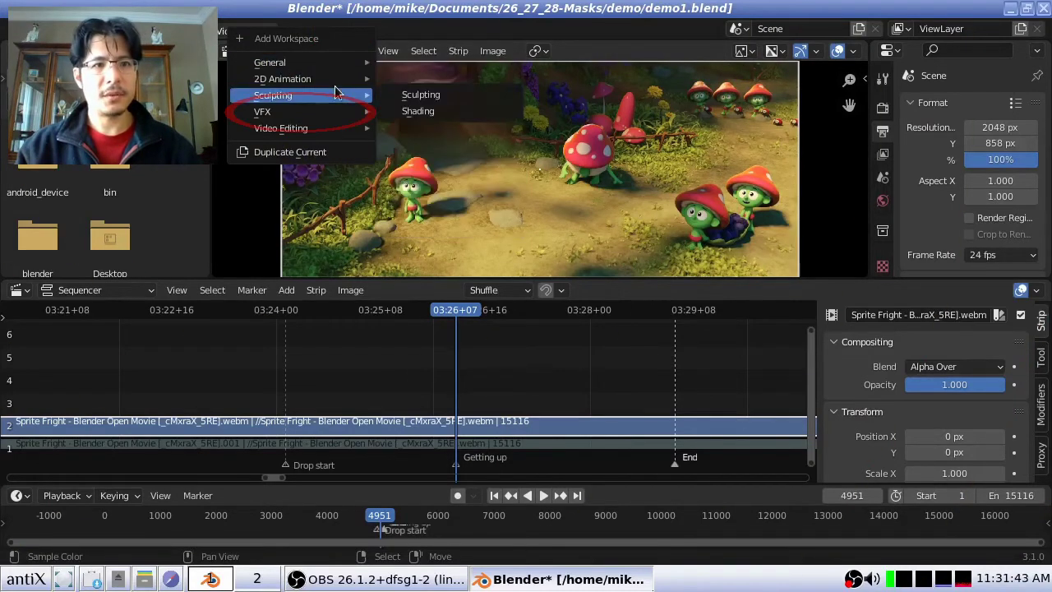
{"action": "mouse_move", "coordinate": [279, 114]}
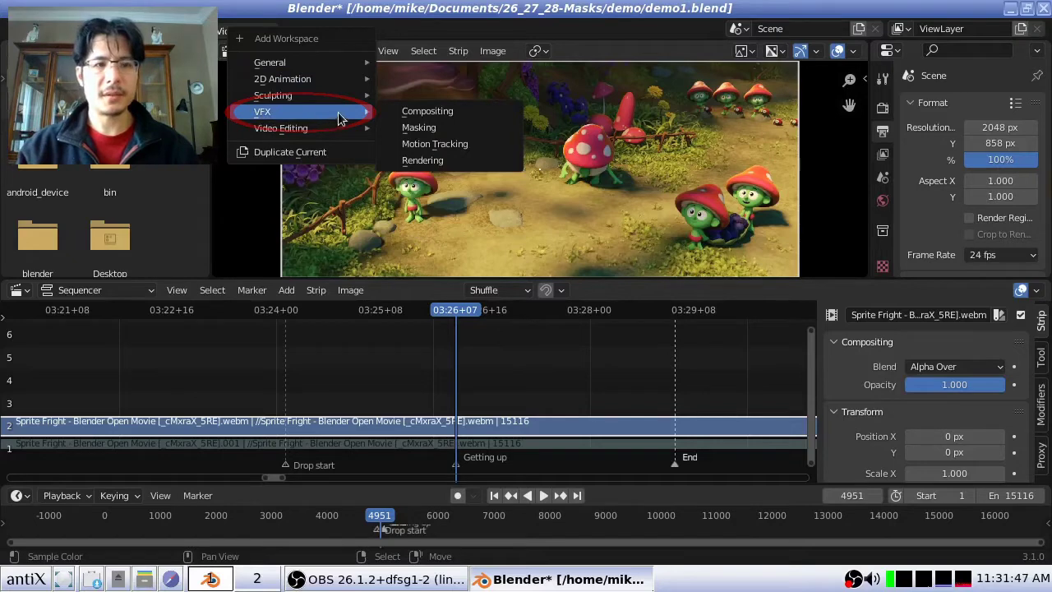
{"action": "left_click", "coordinate": [438, 127]}
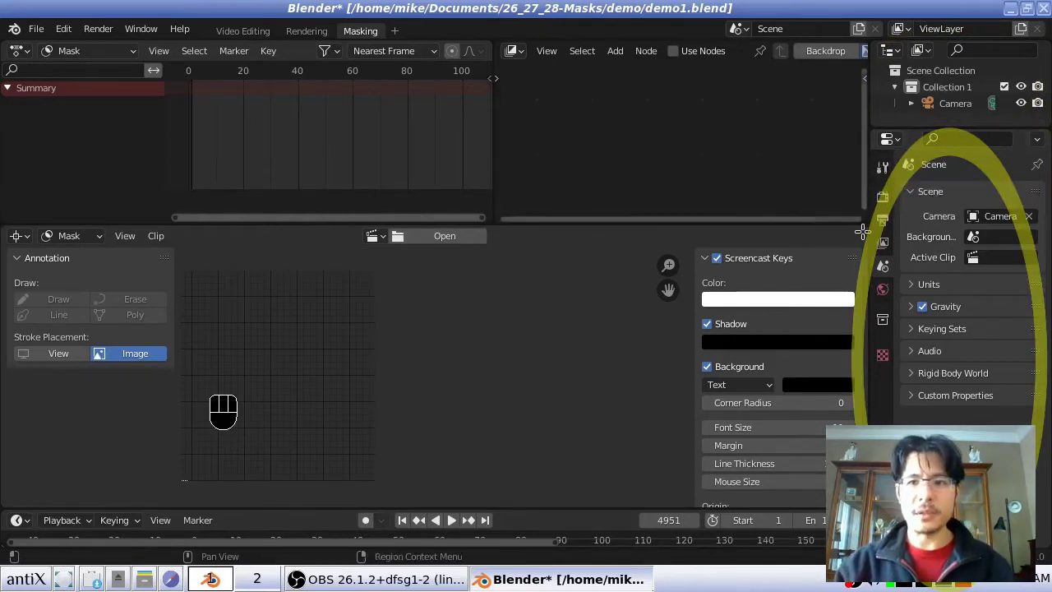
{"action": "left_click", "coordinate": [883, 243]}
{"action": "left_click", "coordinate": [883, 220]}
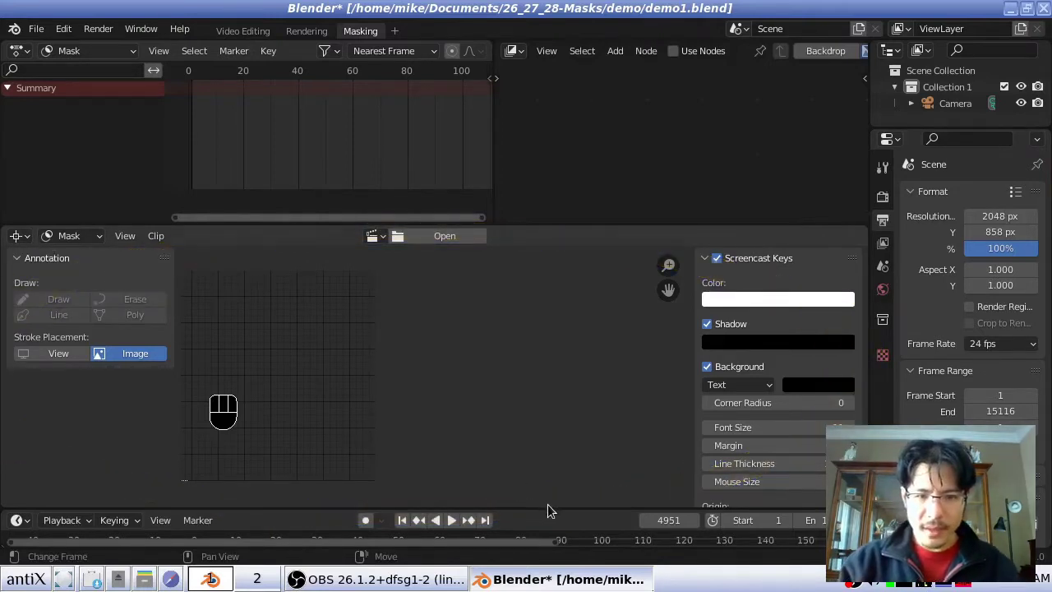
Enlarge the mask editing area by shrinking the dope sheet, compositor, properties and timeline areas around it
{"action": "left_click_drag", "start_coordinate": [551, 511], "coordinate": [565, 447]}
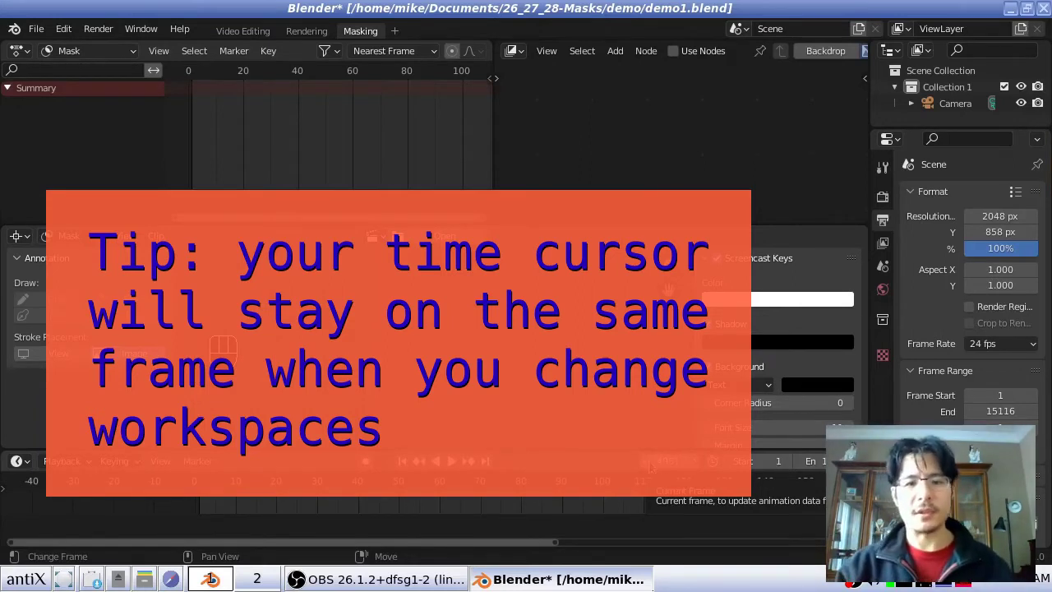
{"action": "left_click_drag", "start_coordinate": [579, 449], "coordinate": [579, 452]}
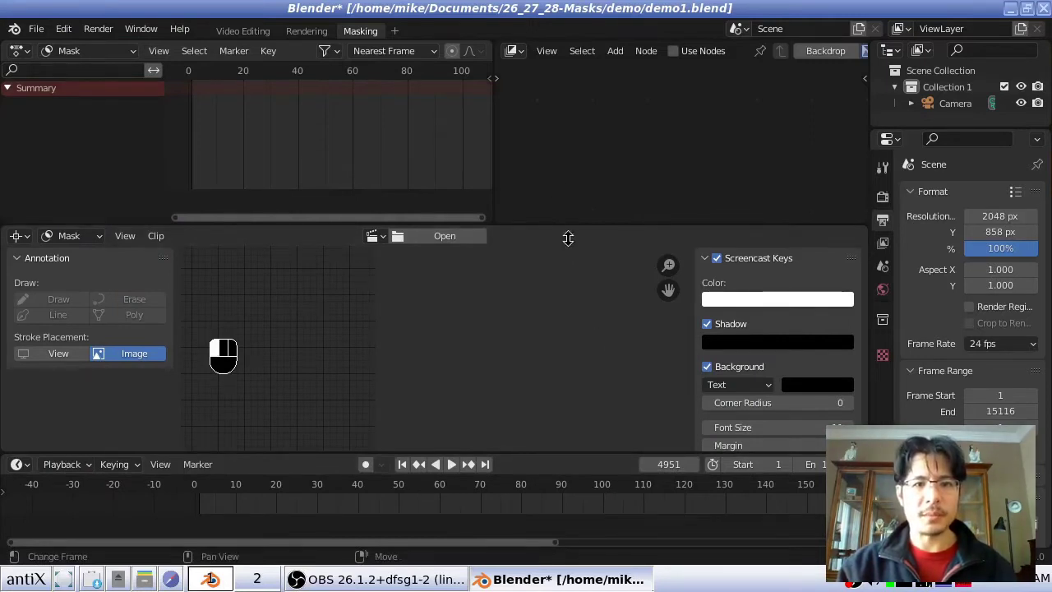
{"action": "left_click_drag", "start_coordinate": [503, 222], "coordinate": [530, 51]}
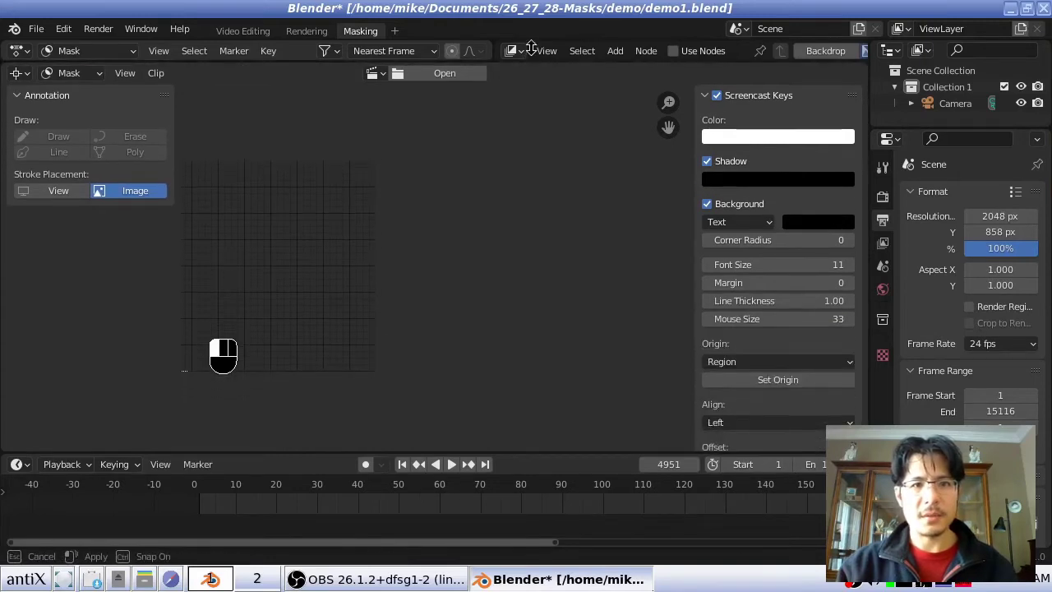
{"action": "left_click_drag", "start_coordinate": [871, 105], "coordinate": [1027, 119]}
{"action": "left_click_drag", "start_coordinate": [712, 451], "coordinate": [709, 524]}
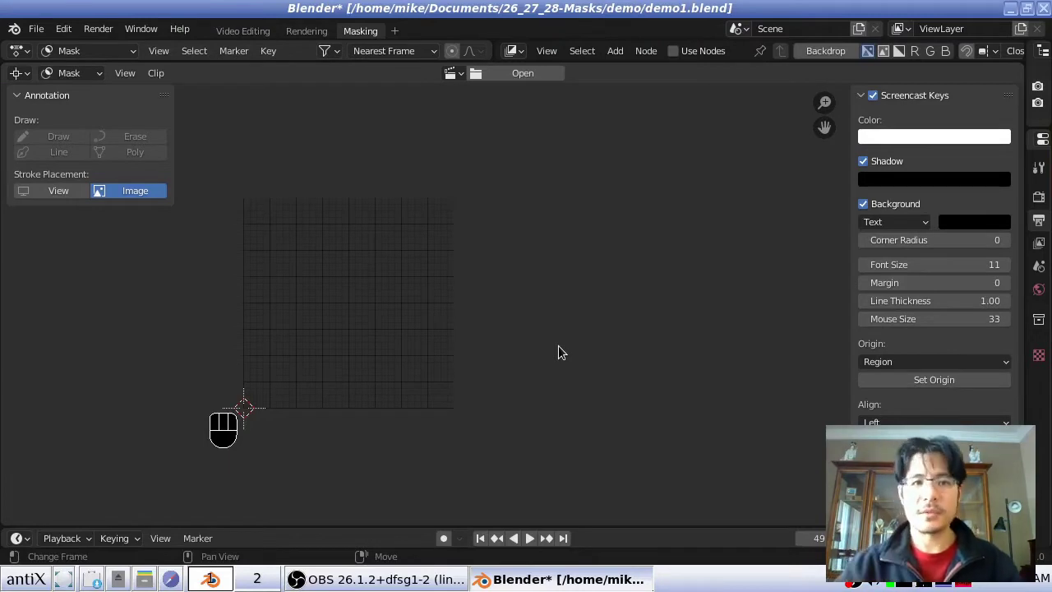
Open the clip "Sprite Fright - Blender Open Movie [_cMxraX_5RE].webm" from the demo folder in the mask editor
{"action": "left_click", "coordinate": [526, 76]}
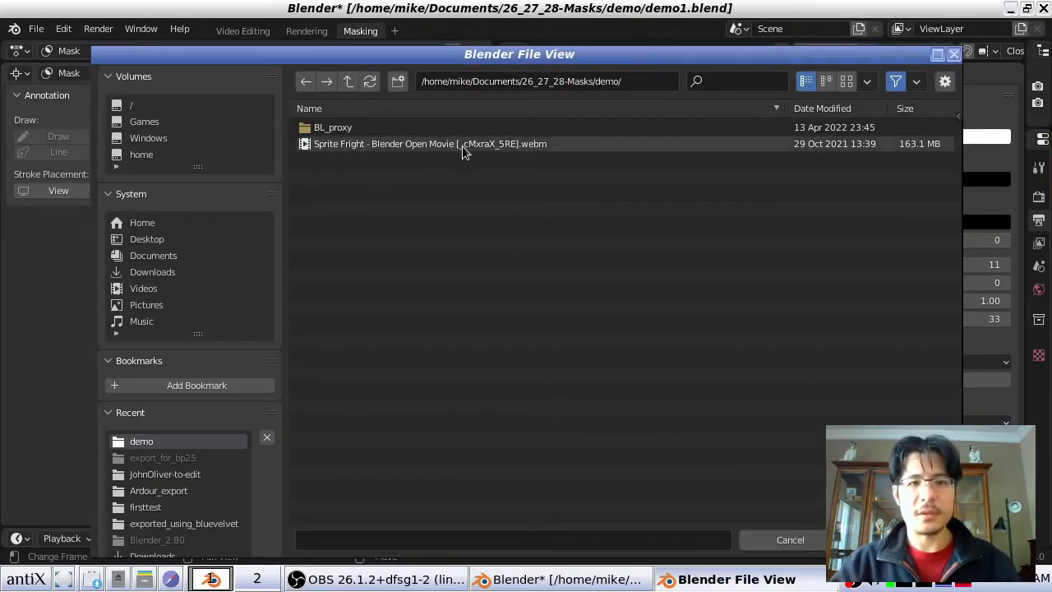
{"action": "left_click", "coordinate": [483, 145]}
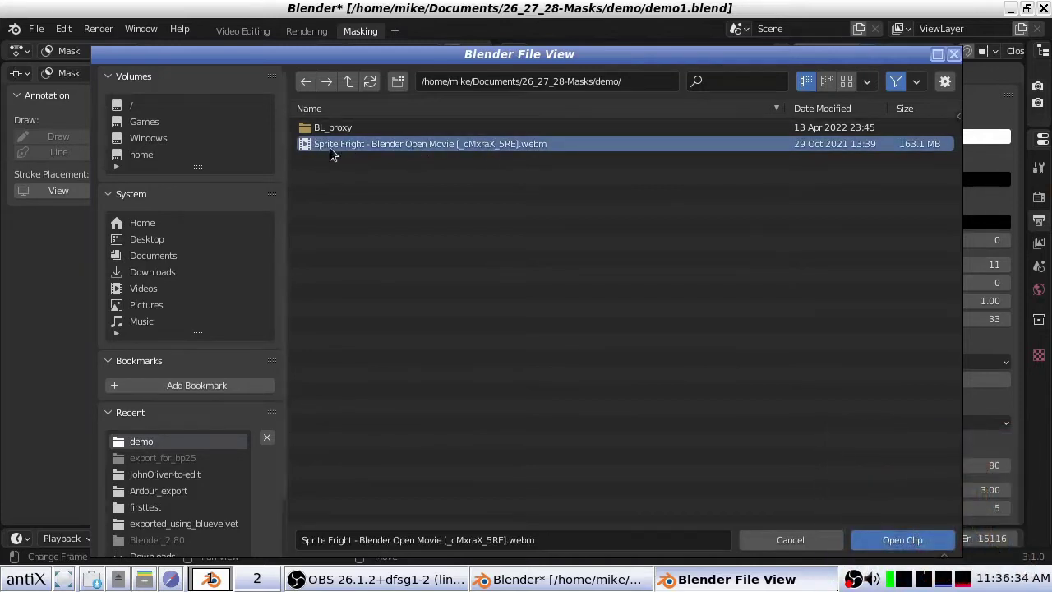
{"action": "left_click", "coordinate": [901, 534]}
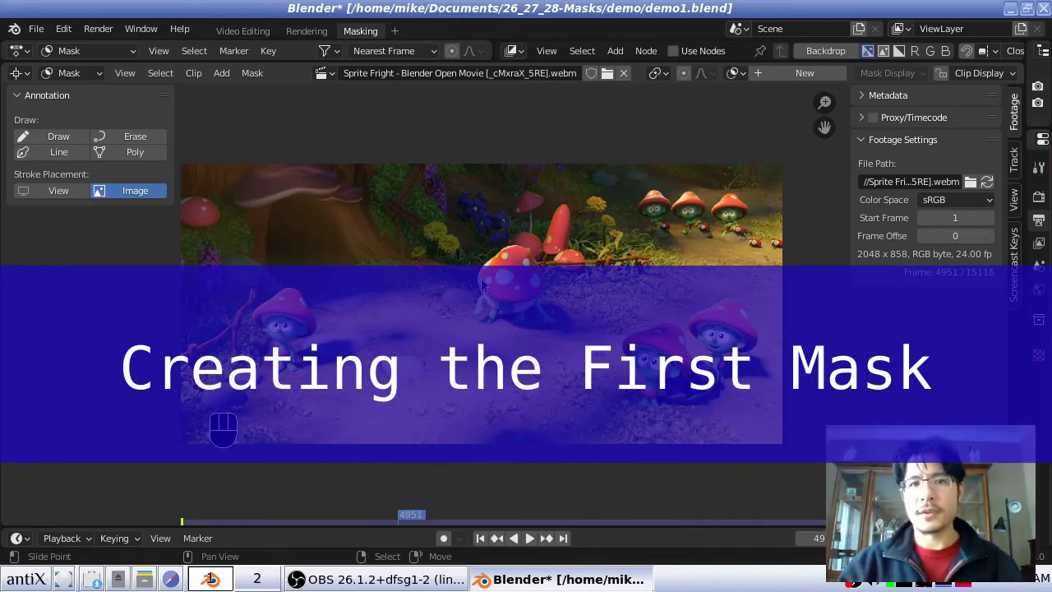
Create a new mask for the clip and name it 3spritemask
{"action": "left_click", "coordinate": [802, 73]}
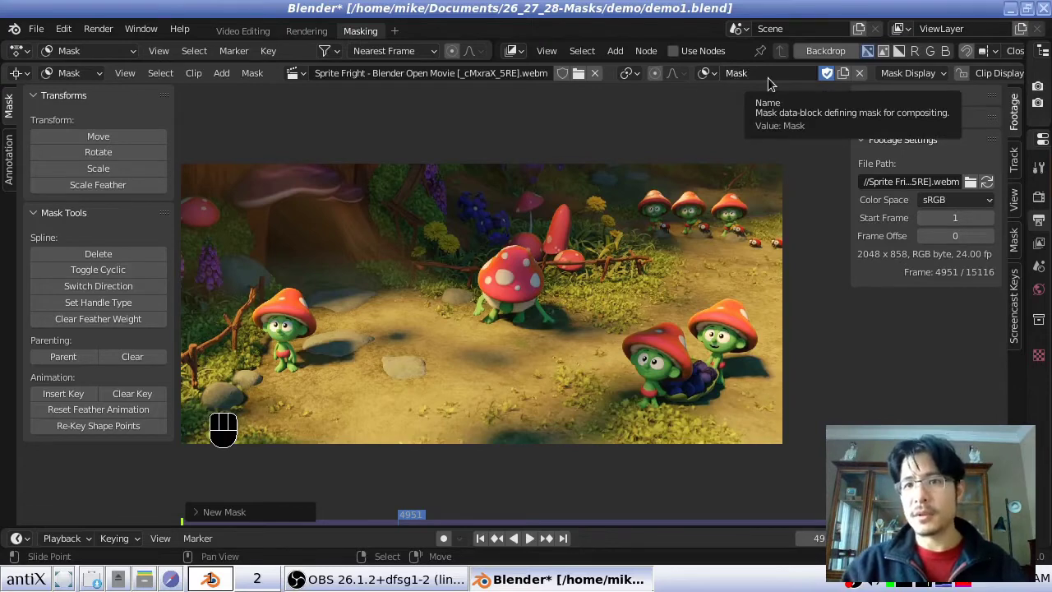
{"action": "left_click", "coordinate": [843, 75]}
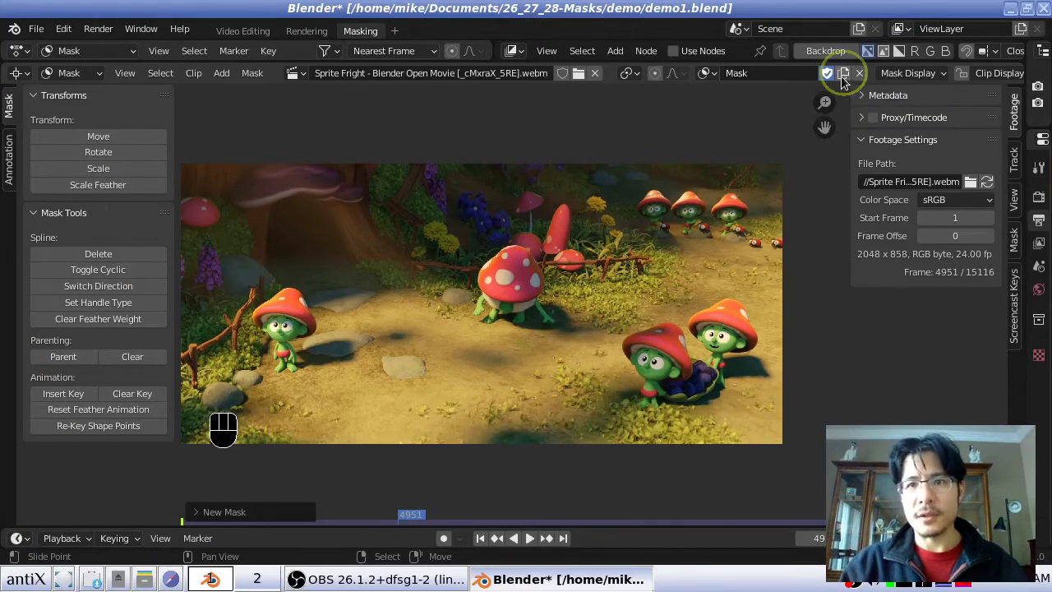
{"action": "left_click", "coordinate": [736, 74]}
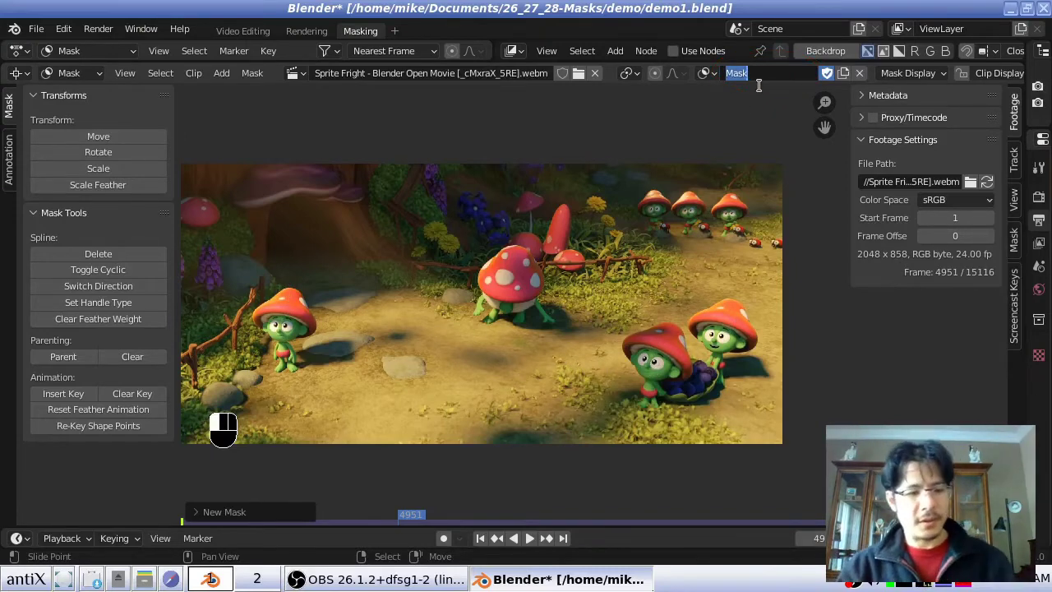
{"action": "type", "text": "3sprite"}
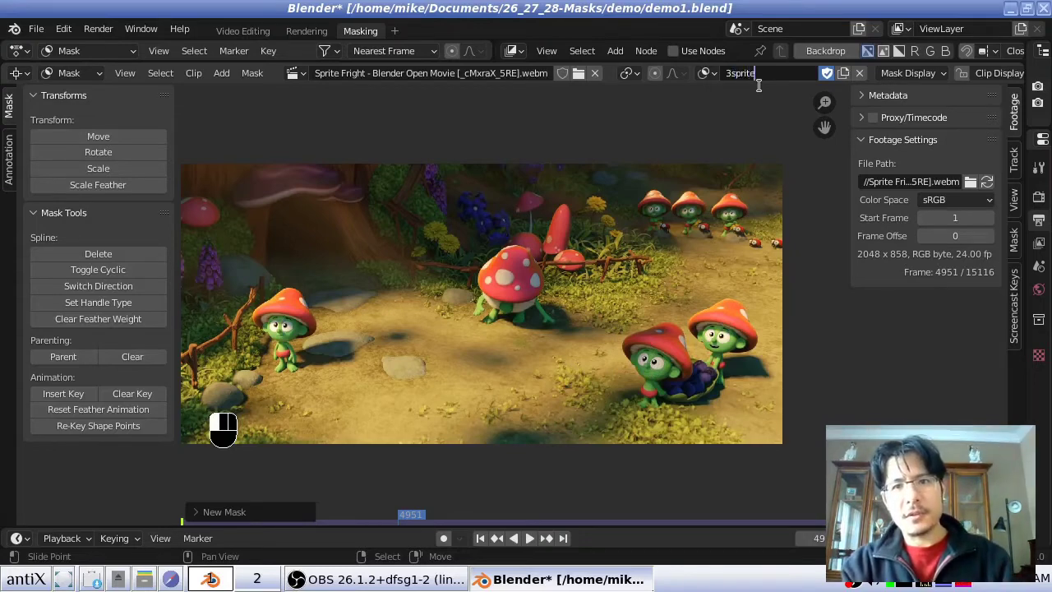
{"action": "type", "text": "mask"}
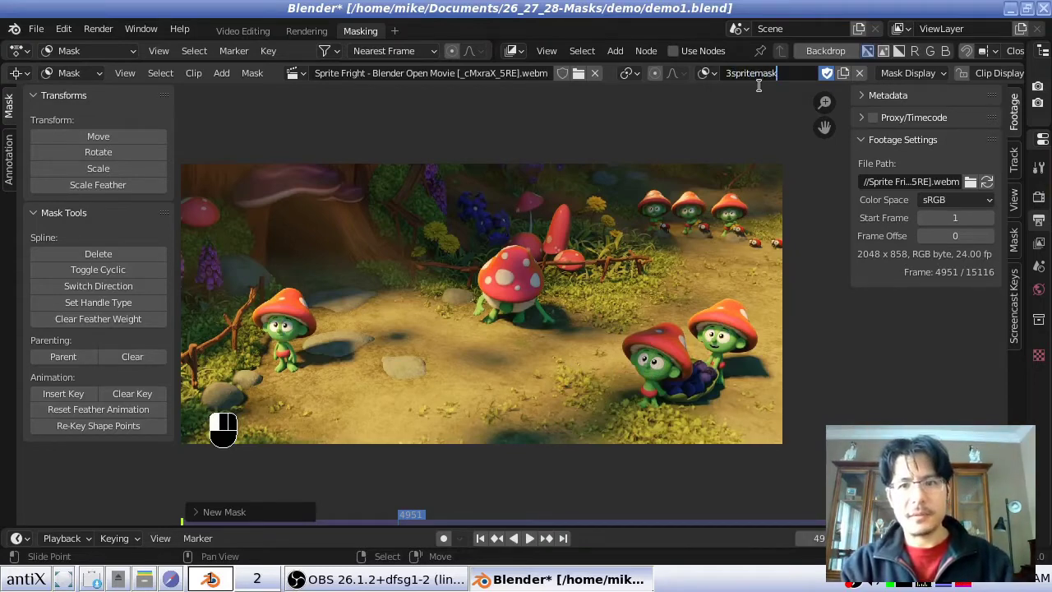
{"action": "key", "text": "Return"}
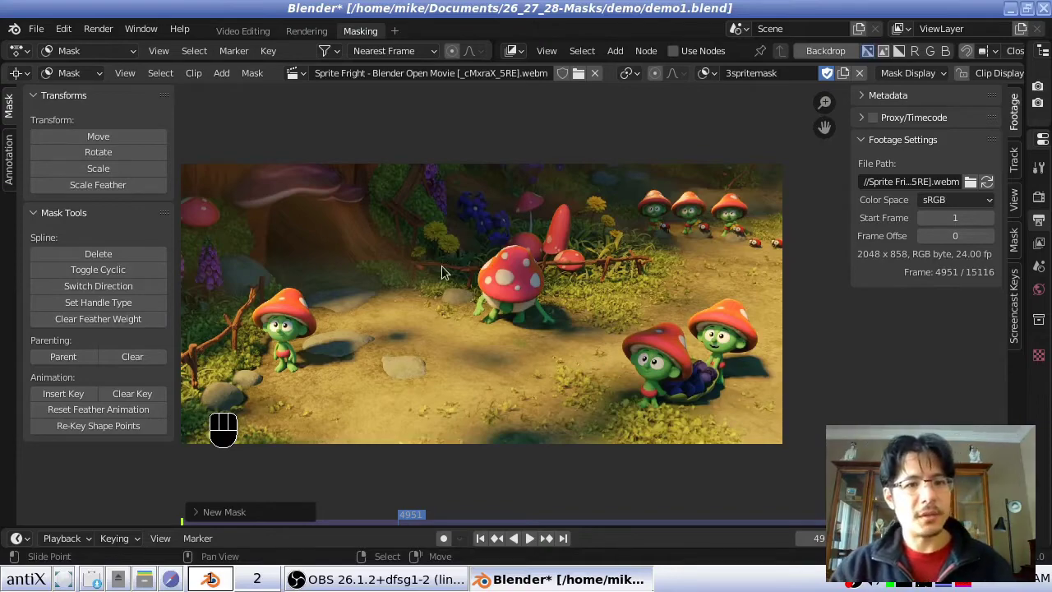
Add a circle spline to the 3spritemask mask
{"action": "left_click", "coordinate": [222, 74]}
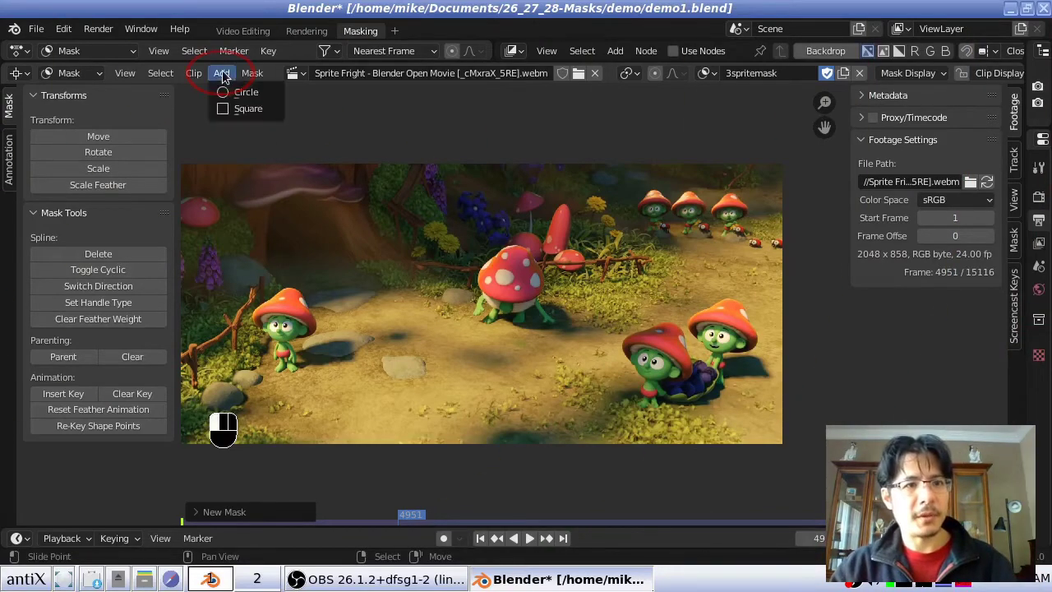
{"action": "left_click", "coordinate": [257, 97]}
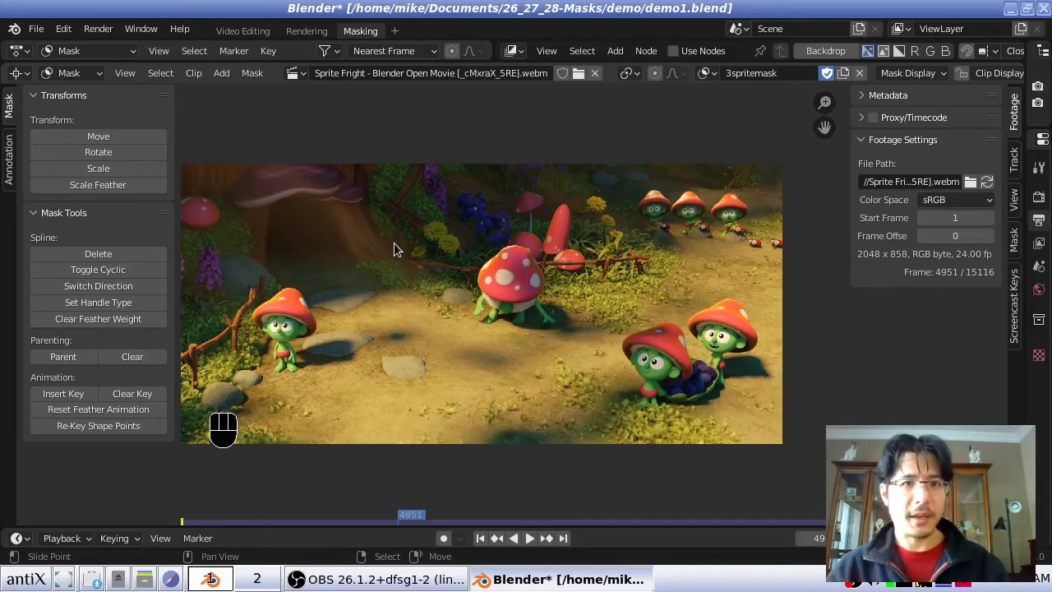
{"action": "key", "text": "shift"}
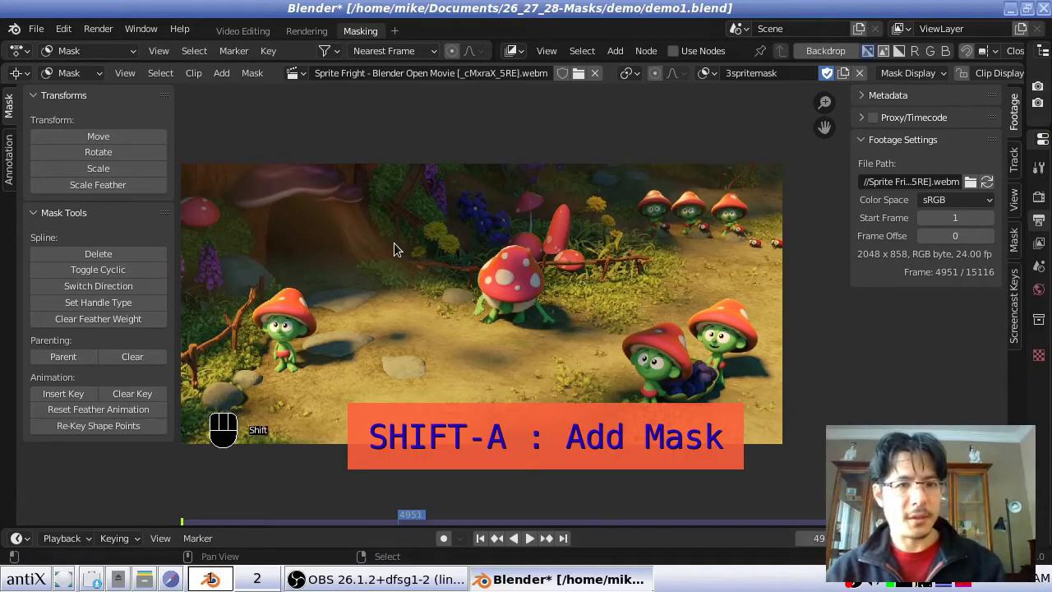
{"action": "key", "text": "shift+a"}
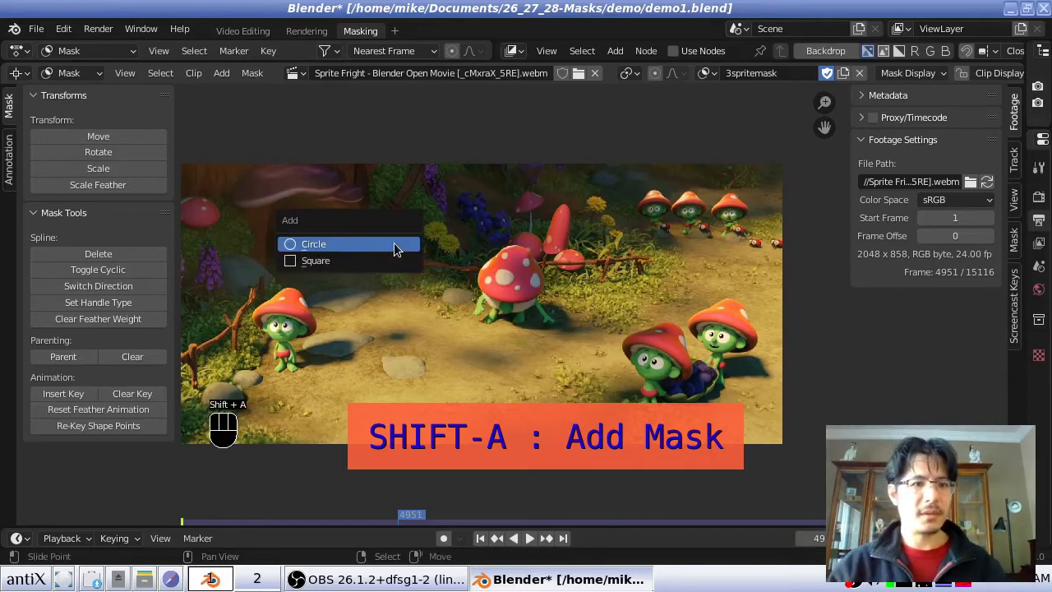
{"action": "left_click", "coordinate": [330, 244]}
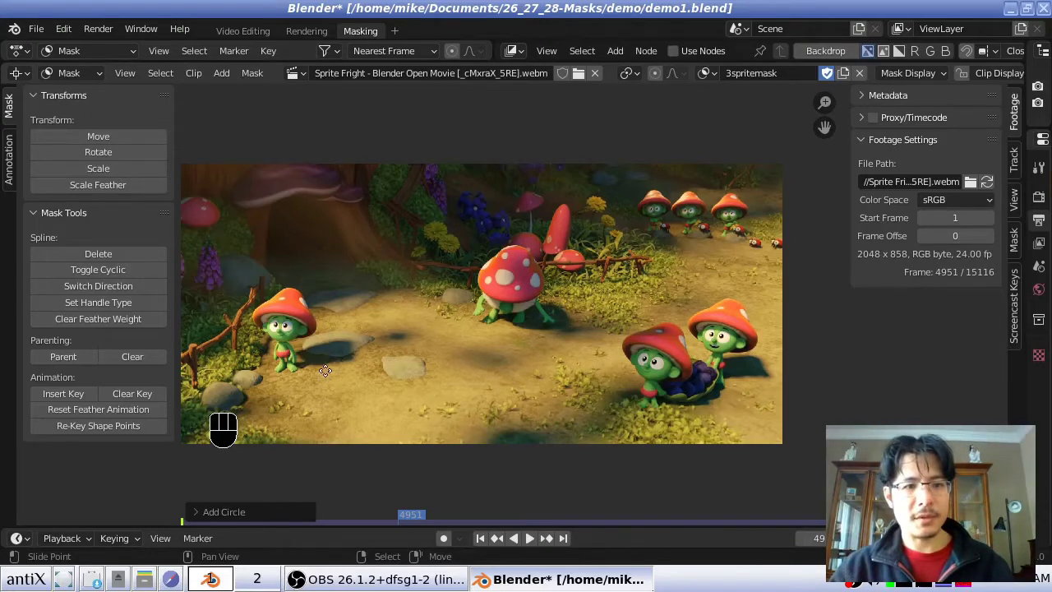
Move the circle from the image's corner onto the leftmost sprite's face, about 0.25 in X and 0.18 in Y
{"action": "middle_click_drag", "start_coordinate": [324, 371], "coordinate": [489, 322]}
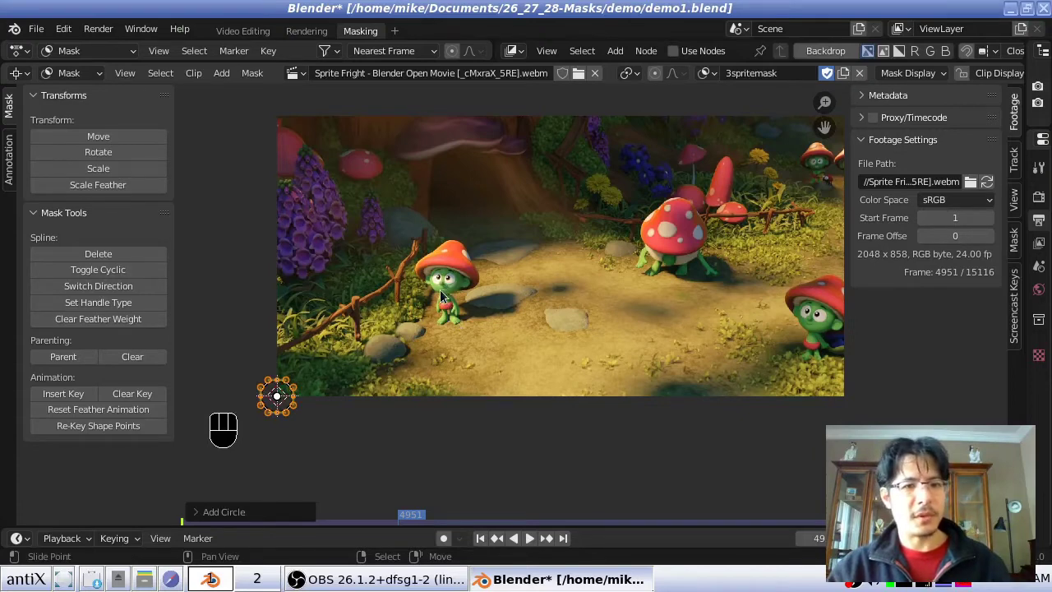
{"action": "left_click", "coordinate": [98, 136]}
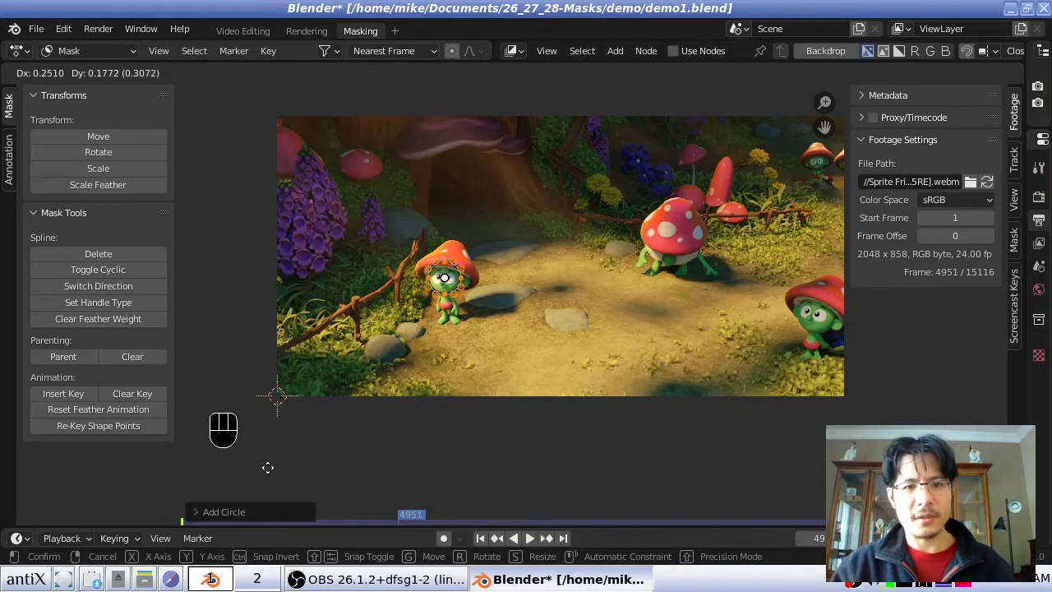
{"action": "left_click", "coordinate": [268, 468]}
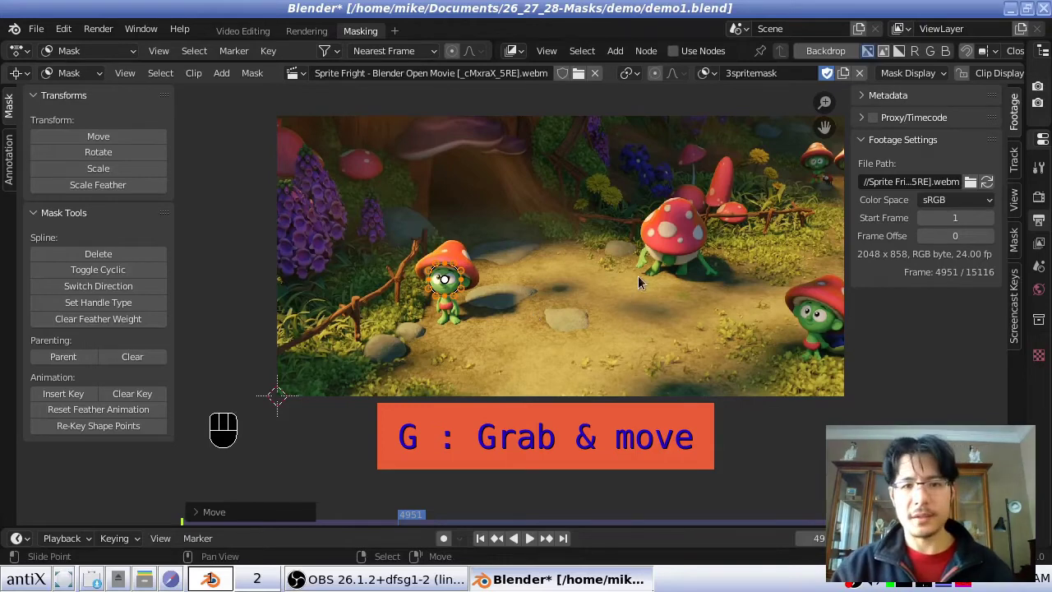
Scale the circle mask on the leftmost sprite's face to about 0.98 of its size
{"action": "middle_click_drag", "start_coordinate": [668, 267], "coordinate": [509, 308]}
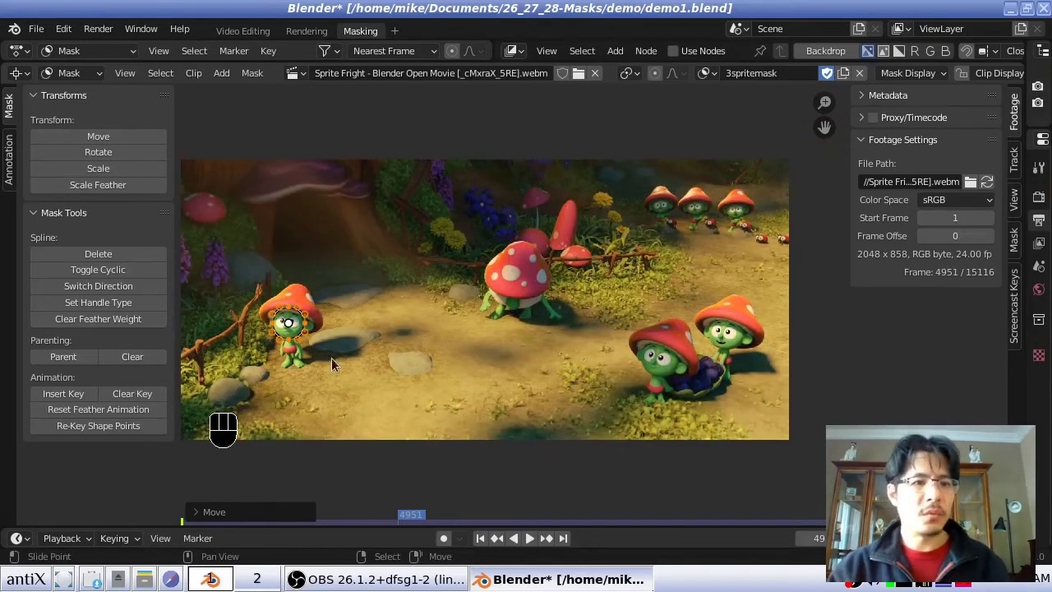
{"action": "scroll", "coordinate": [291, 336], "scroll_direction": "up", "scroll_amount": 1}
{"action": "middle_click_drag", "start_coordinate": [264, 335], "coordinate": [503, 307]}
{"action": "scroll", "coordinate": [452, 279], "scroll_direction": "up", "scroll_amount": 2}
{"action": "scroll", "coordinate": [452, 280], "scroll_direction": "up", "scroll_amount": 1}
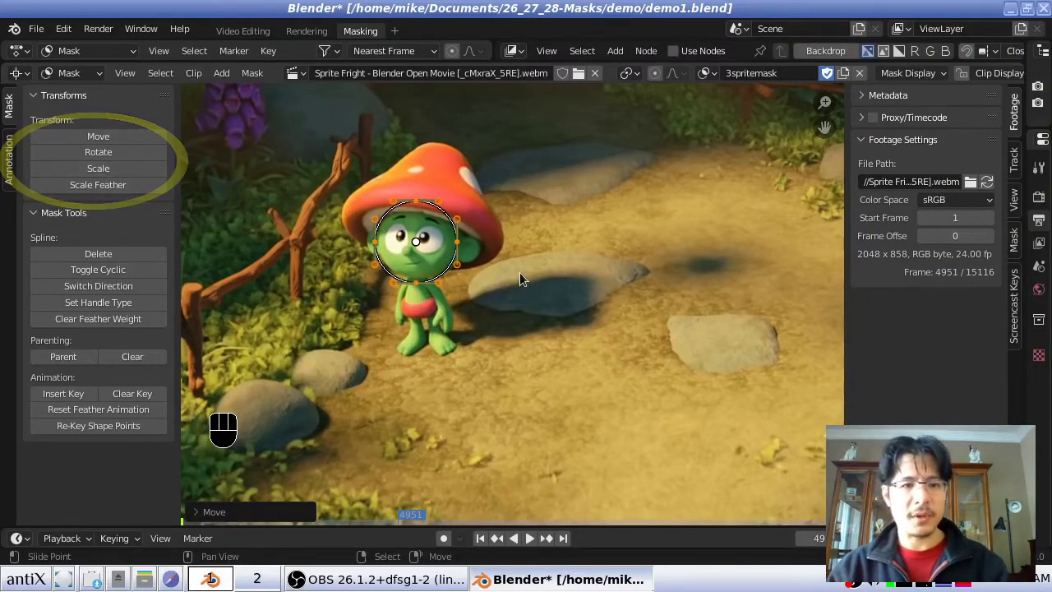
{"action": "key", "text": "s"}
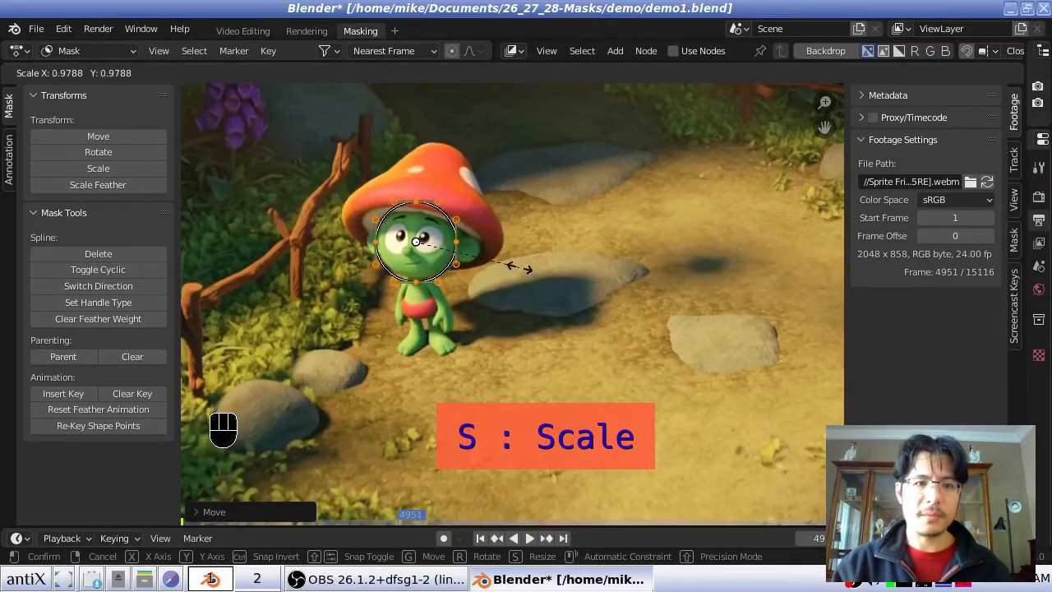
{"action": "left_click", "coordinate": [519, 267]}
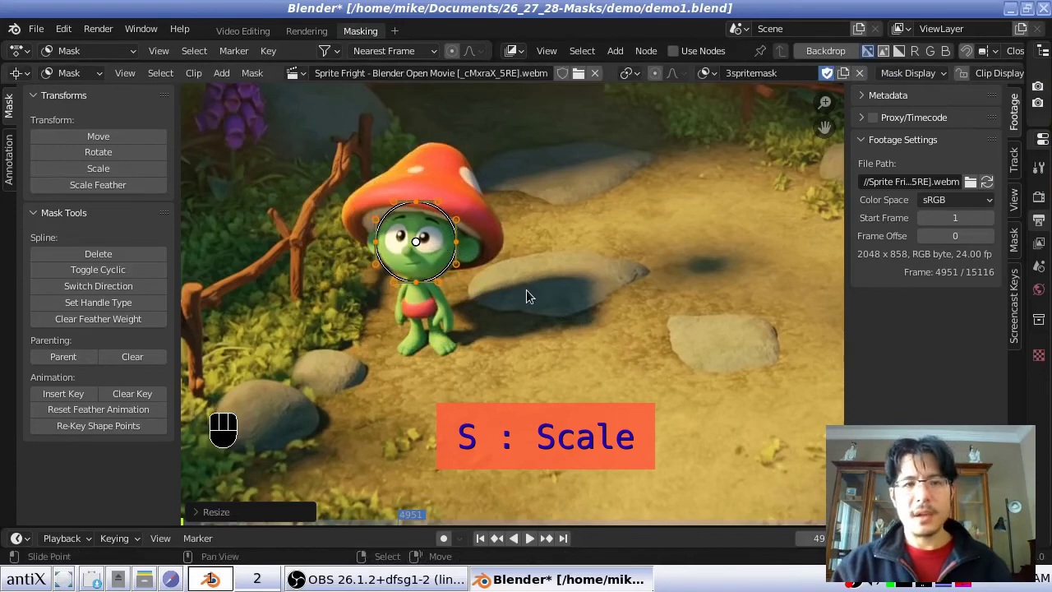
Rename the existing mask layer of the 3spritemask mask as "left sprite"
{"action": "scroll", "coordinate": [526, 289], "scroll_direction": "down", "scroll_amount": 3}
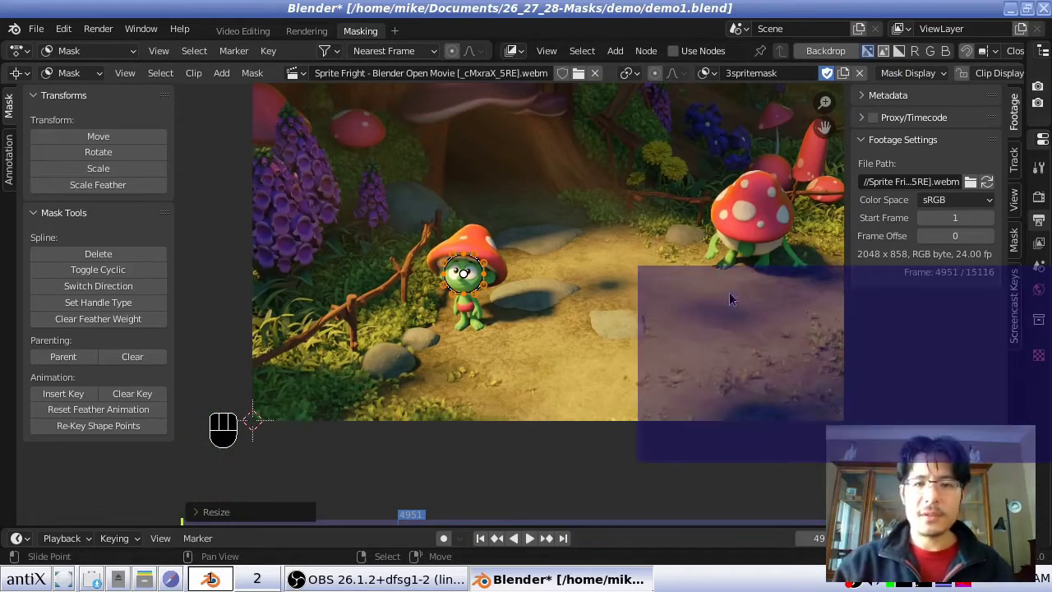
{"action": "middle_click_drag", "start_coordinate": [724, 294], "coordinate": [679, 269]}
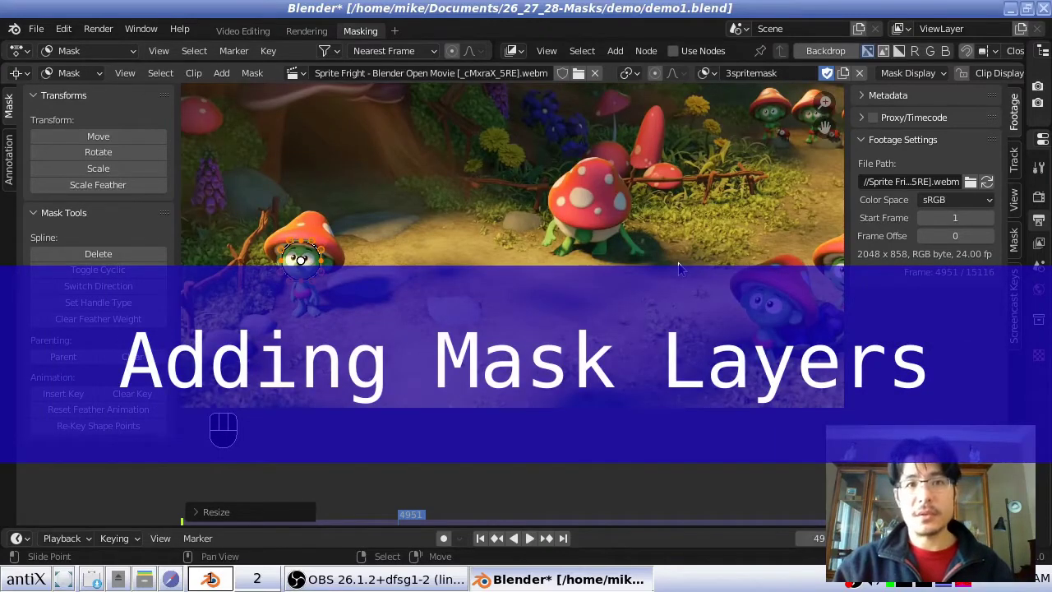
{"action": "middle_click_drag", "start_coordinate": [741, 319], "coordinate": [585, 313]}
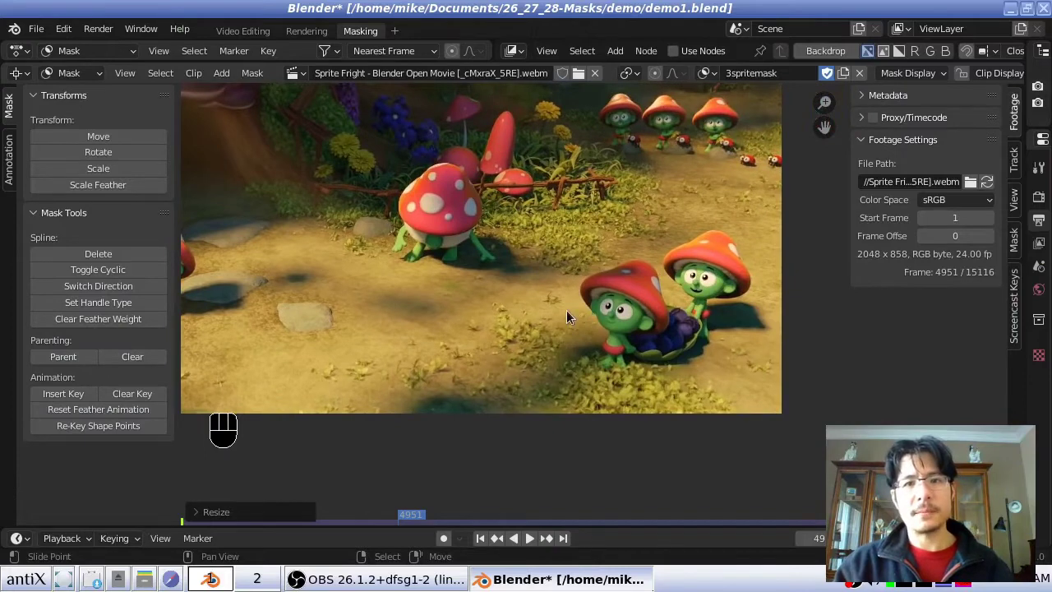
{"action": "scroll", "coordinate": [566, 316], "scroll_direction": "down", "scroll_amount": 1}
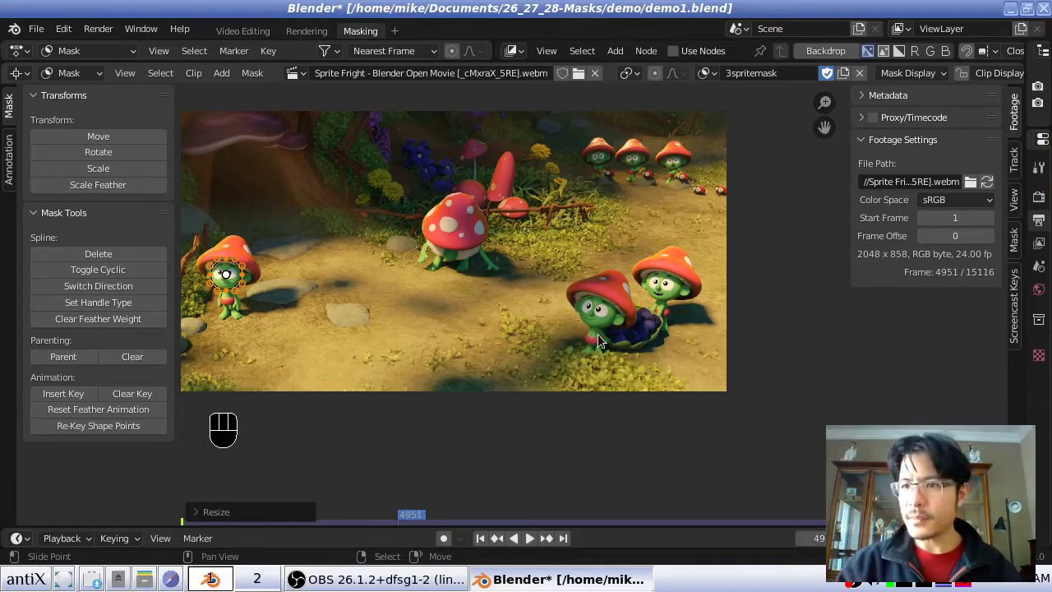
{"action": "left_click", "coordinate": [1016, 240]}
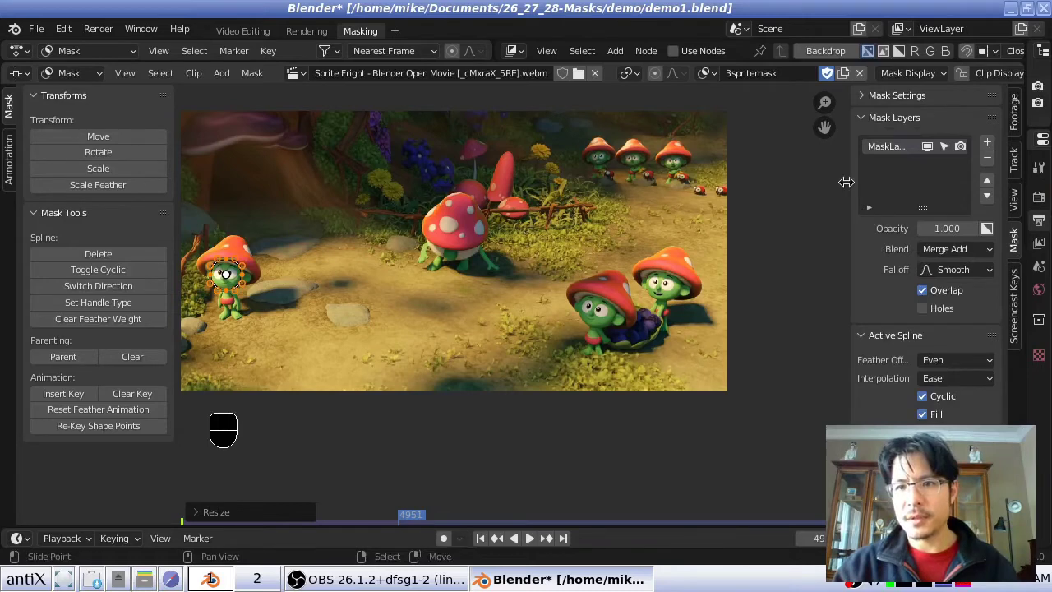
{"action": "left_click_drag", "start_coordinate": [846, 182], "coordinate": [803, 181]}
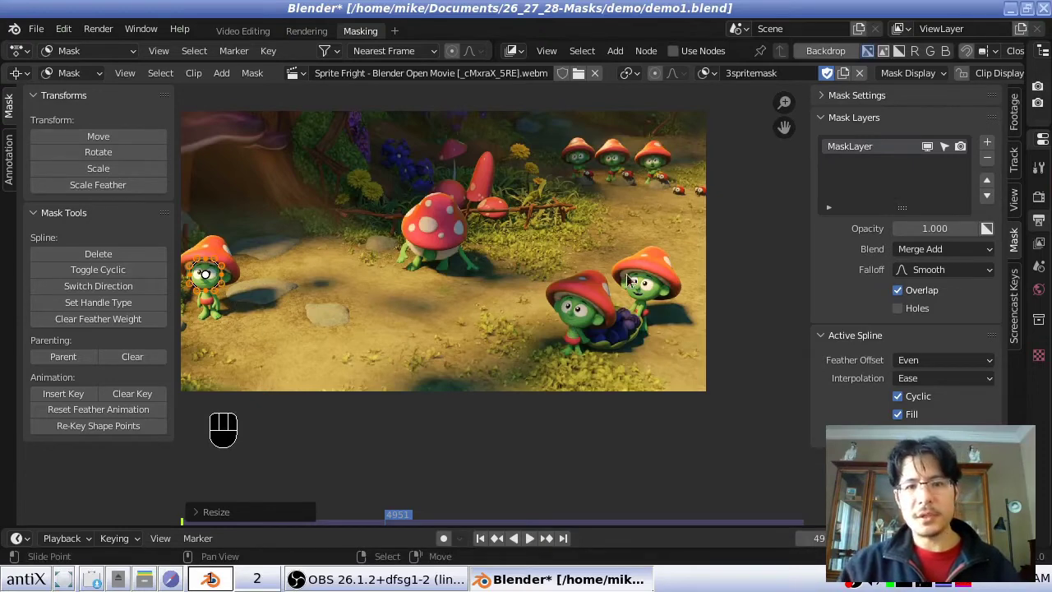
{"action": "left_click", "coordinate": [867, 154]}
{"action": "double_click", "coordinate": [867, 150]}
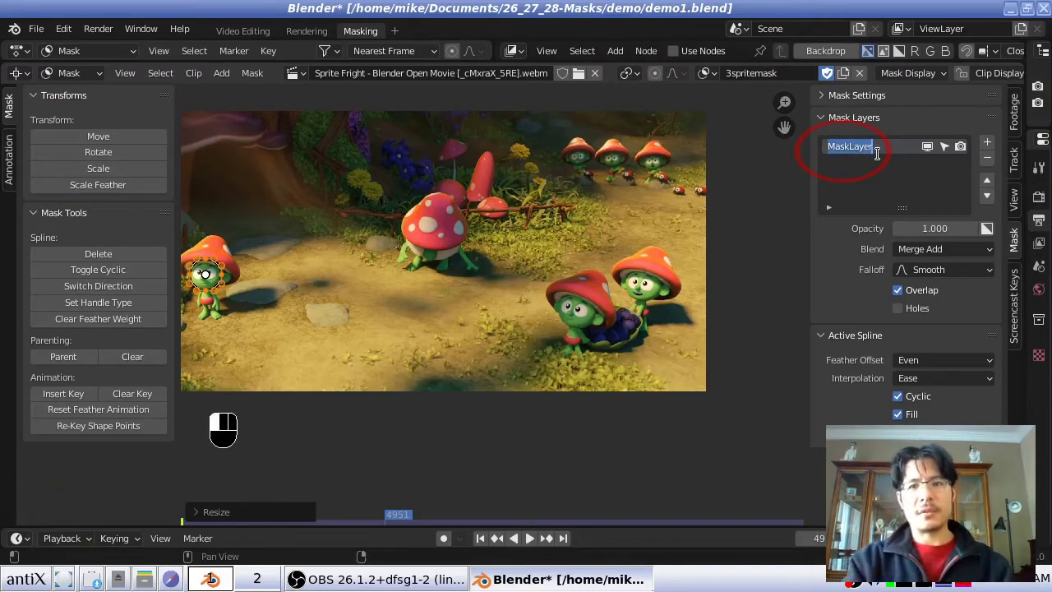
{"action": "type", "text": "left sprite"}
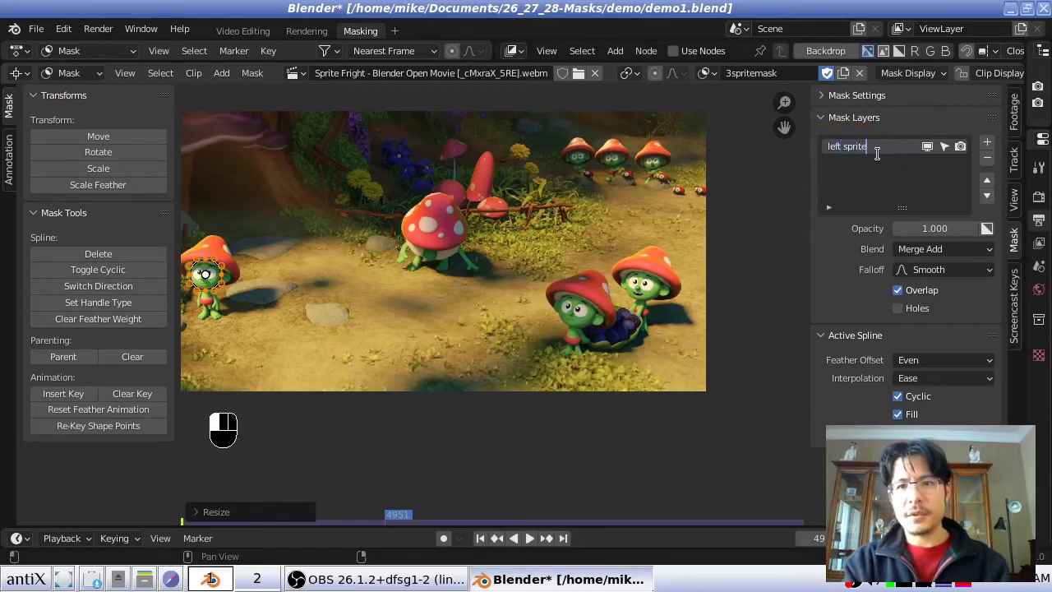
{"action": "key", "text": "Return"}
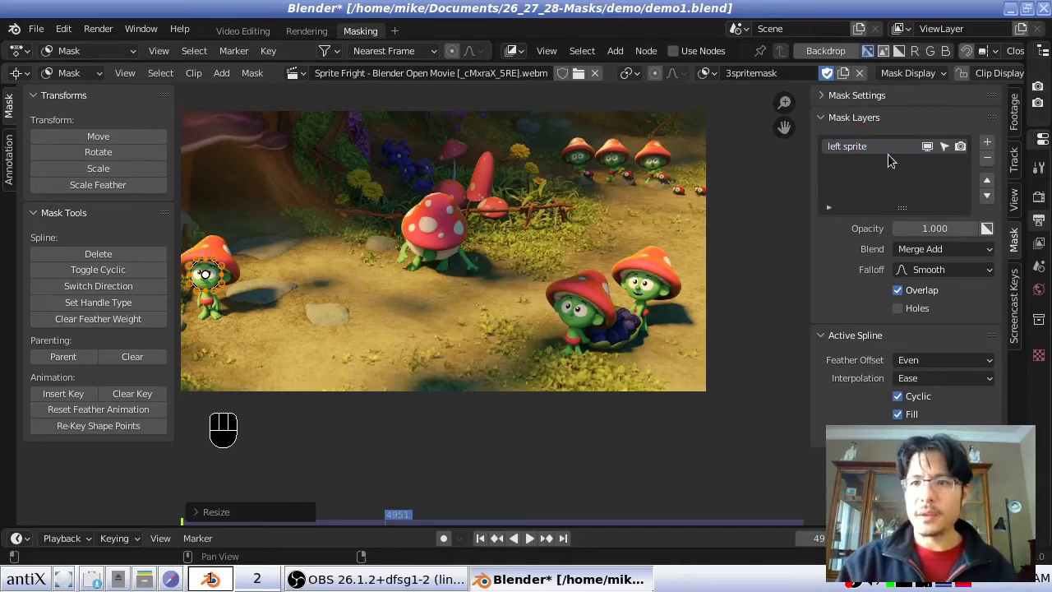
Add a second mask layer to 3spritemask and name it "middle sprite"
{"action": "left_click", "coordinate": [989, 145]}
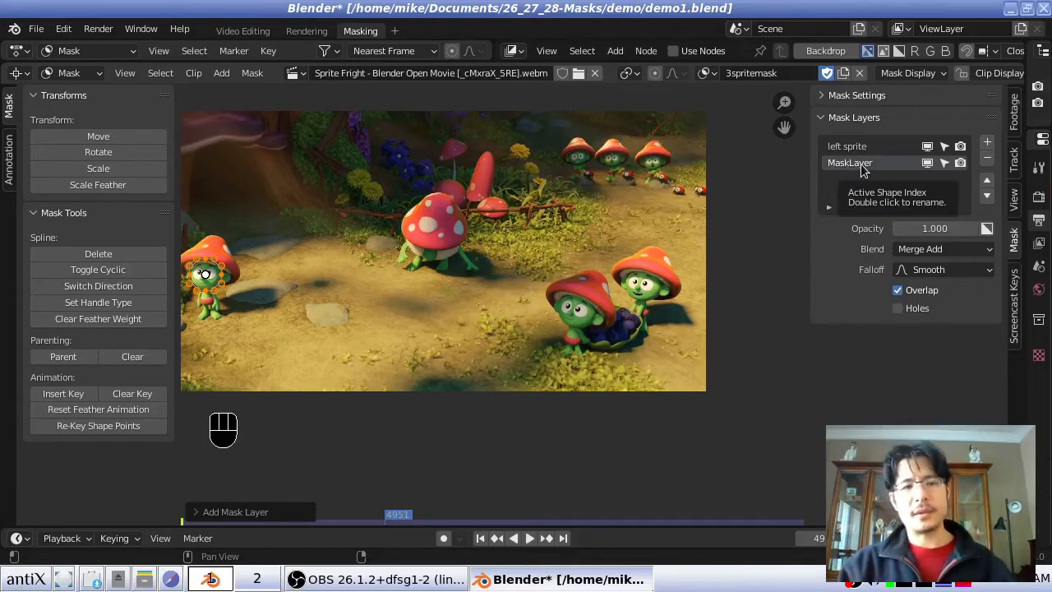
{"action": "left_click", "coordinate": [222, 74]}
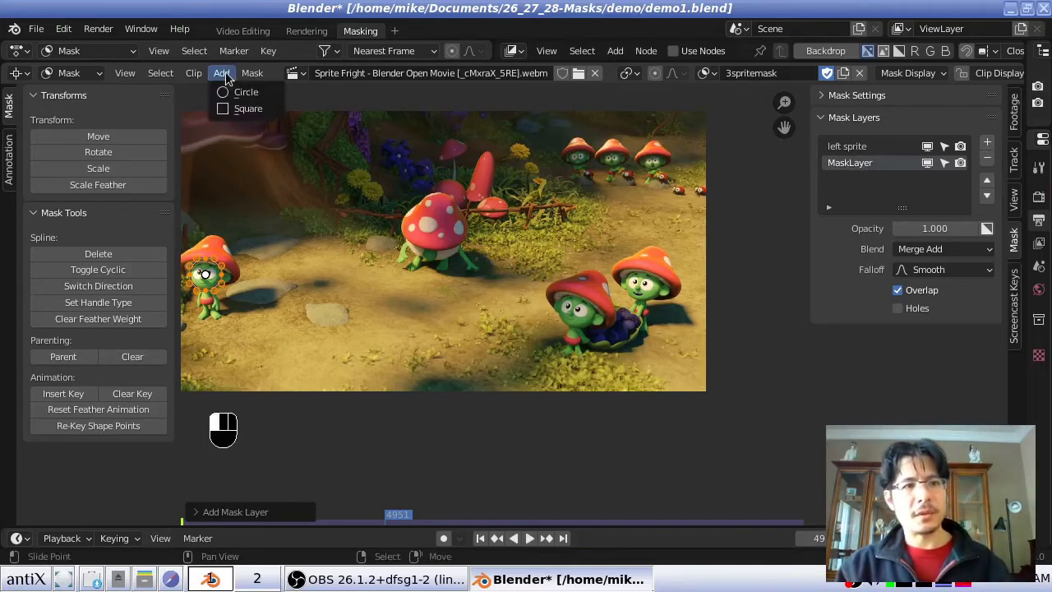
{"action": "double_click", "coordinate": [859, 163]}
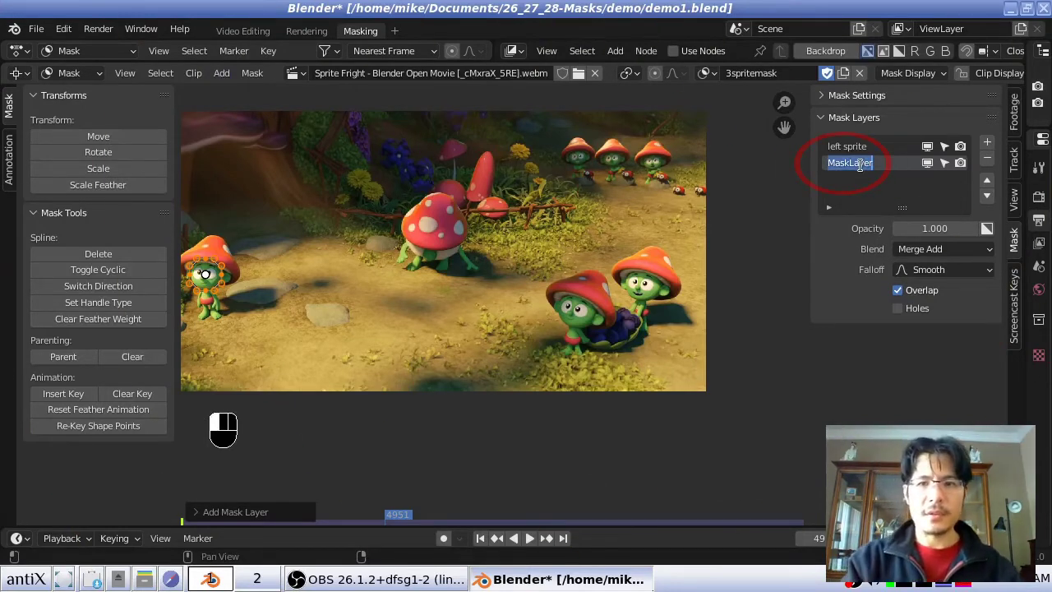
{"action": "type", "text": "middle sprite"}
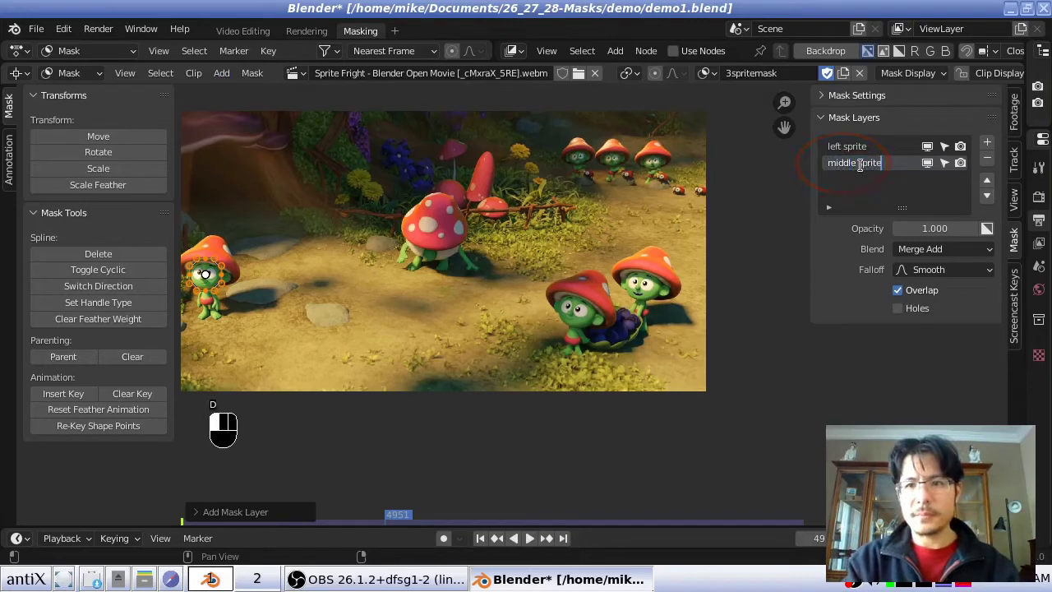
{"action": "key", "text": "Return"}
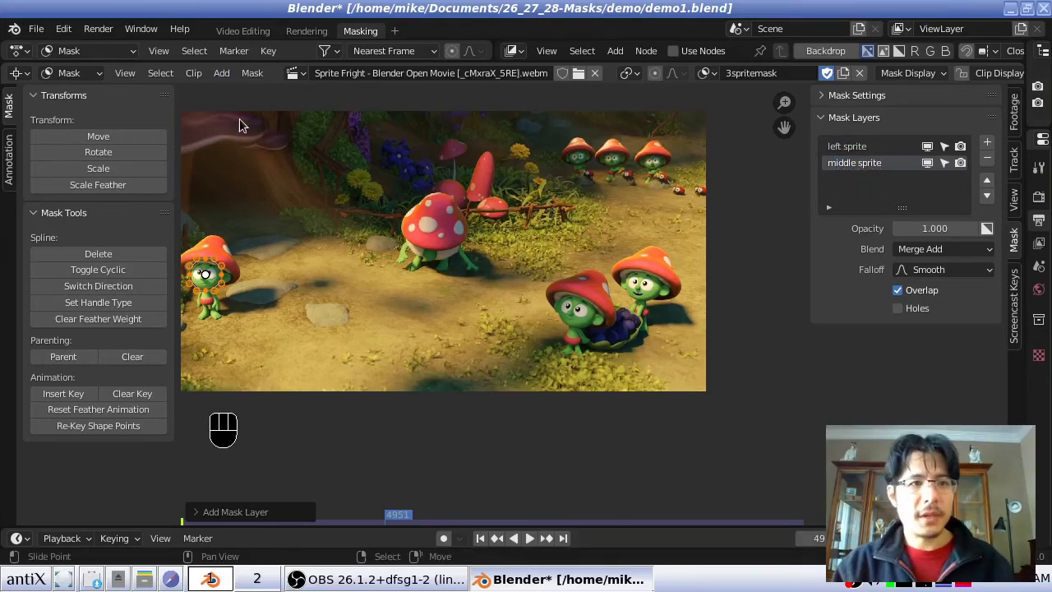
Add a square spline to the middle sprite layer and move it from the image's corner onto the middle sprite's face
{"action": "left_click", "coordinate": [226, 74]}
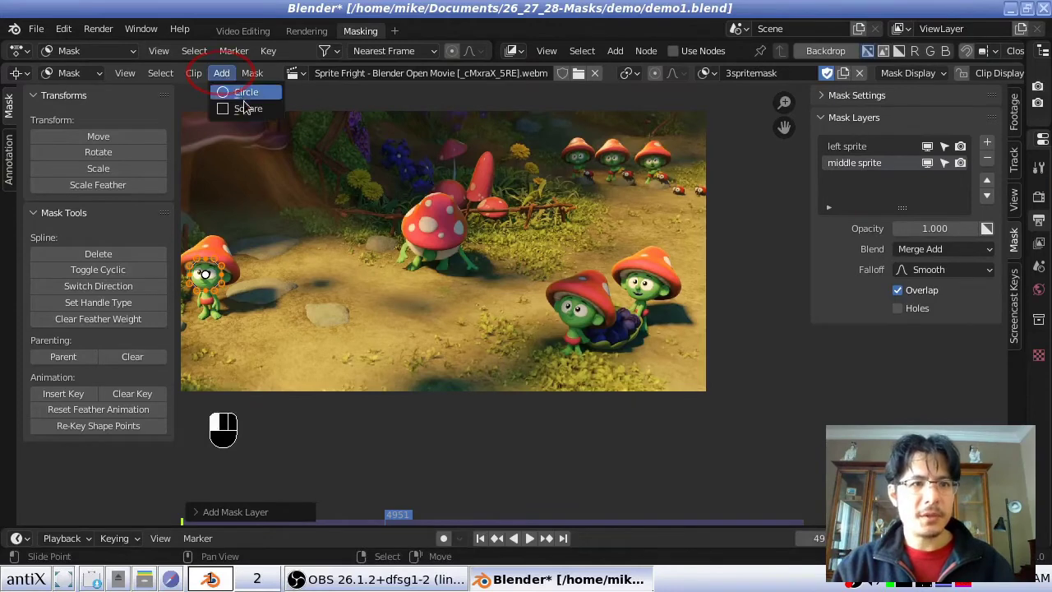
{"action": "left_click", "coordinate": [250, 111]}
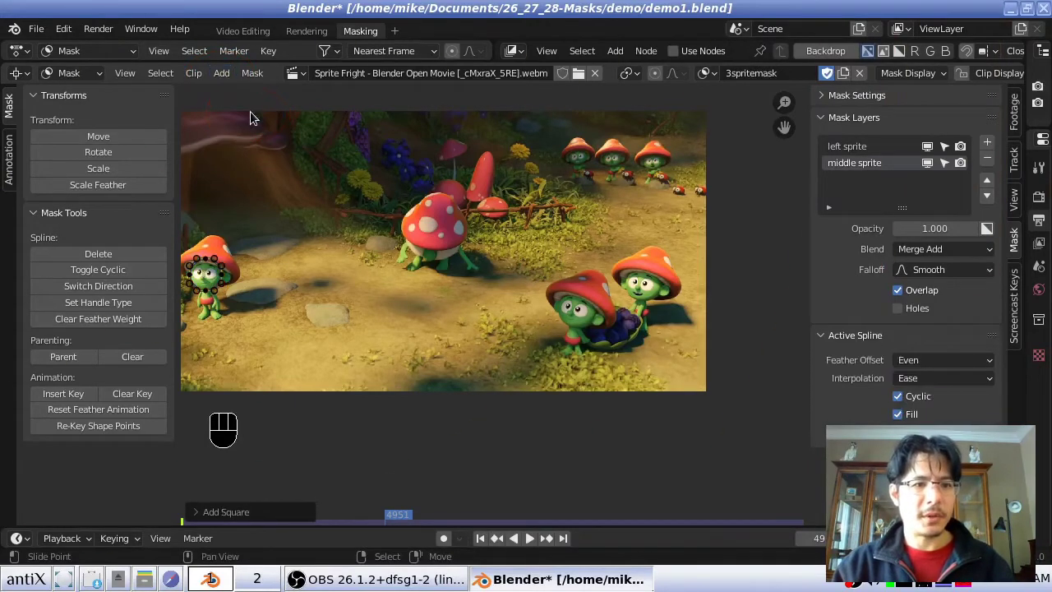
{"action": "scroll", "coordinate": [358, 278], "scroll_direction": "down", "scroll_amount": 2}
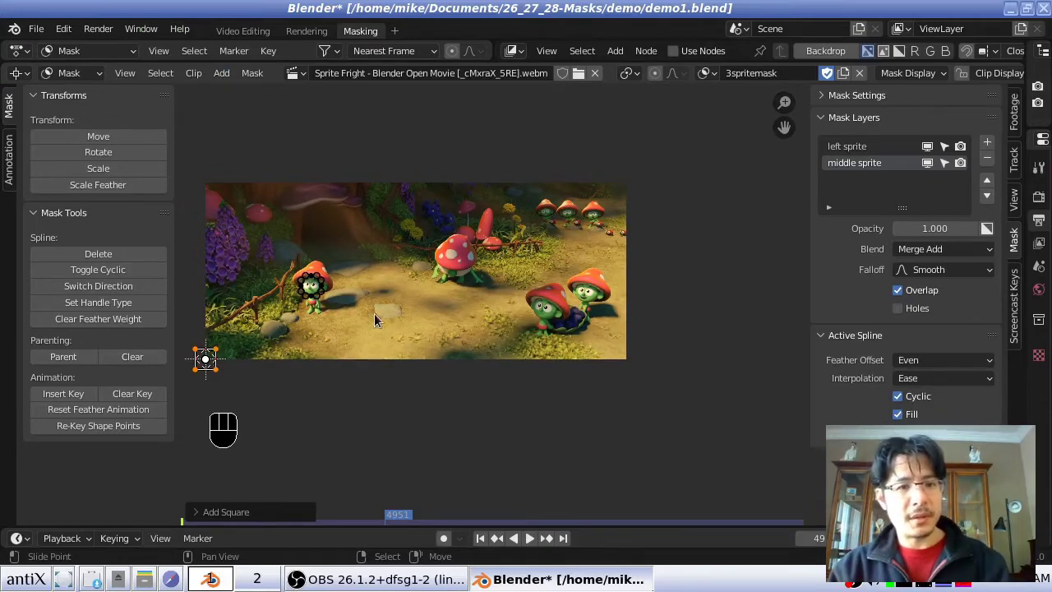
{"action": "key", "text": "g"}
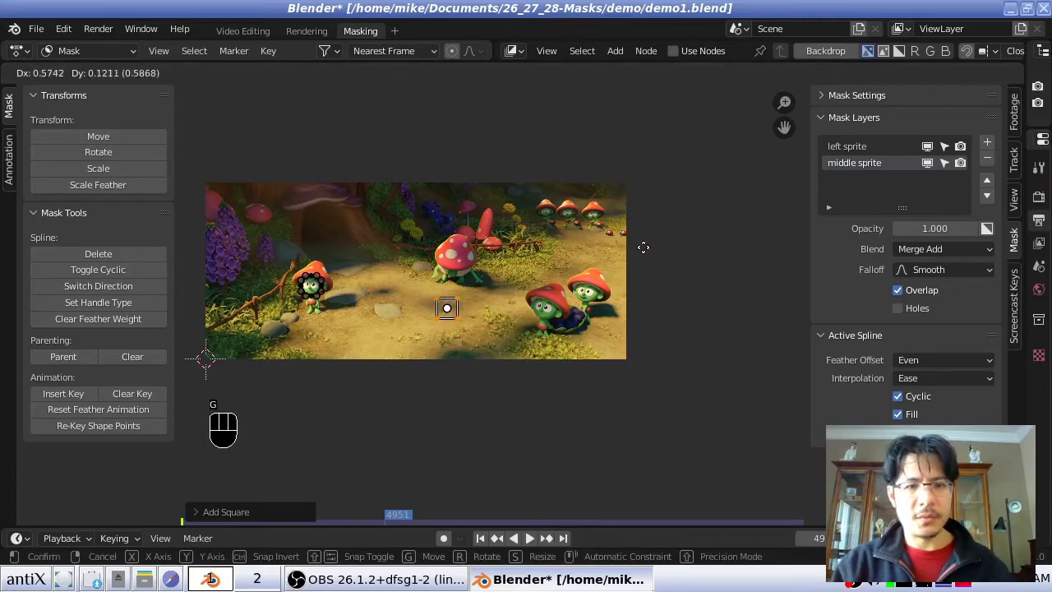
{"action": "left_click", "coordinate": [721, 251]}
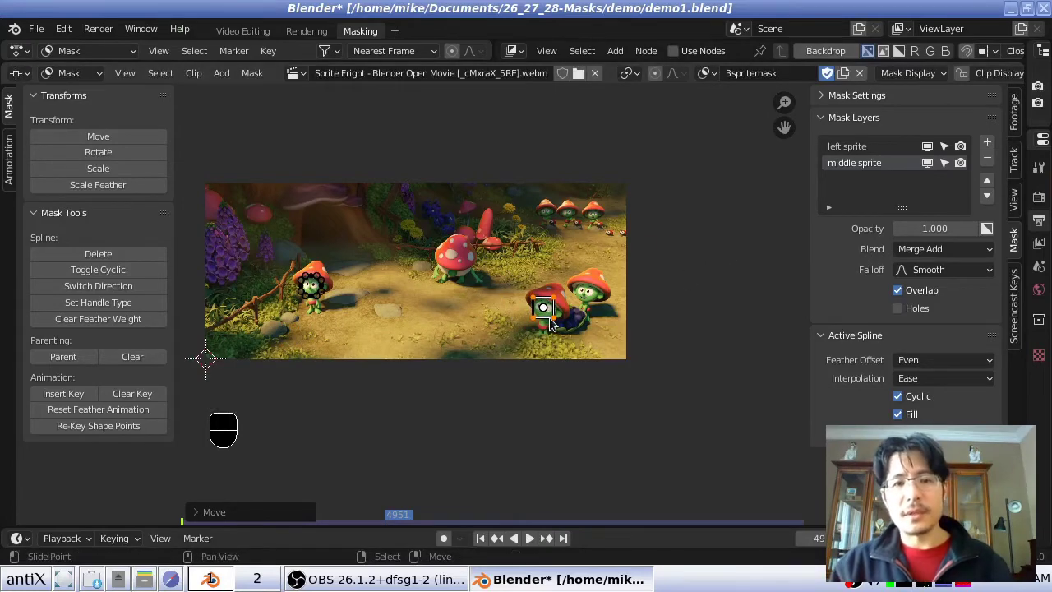
{"action": "scroll", "coordinate": [549, 322], "scroll_direction": "up", "scroll_amount": 1}
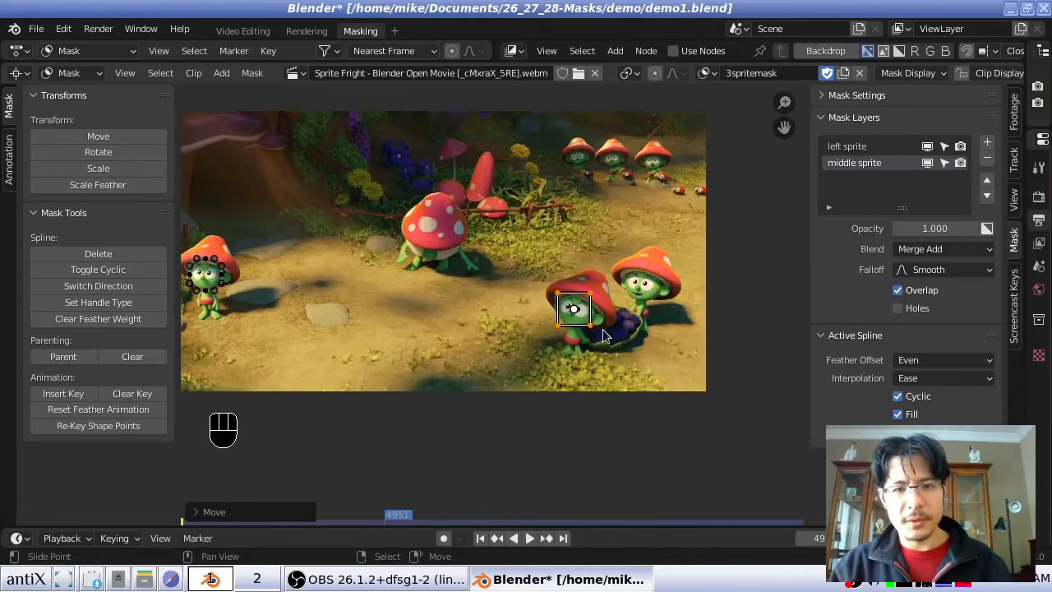
{"action": "scroll", "coordinate": [603, 329], "scroll_direction": "up", "scroll_amount": 2}
{"action": "middle_click_drag", "start_coordinate": [602, 329], "coordinate": [539, 290]}
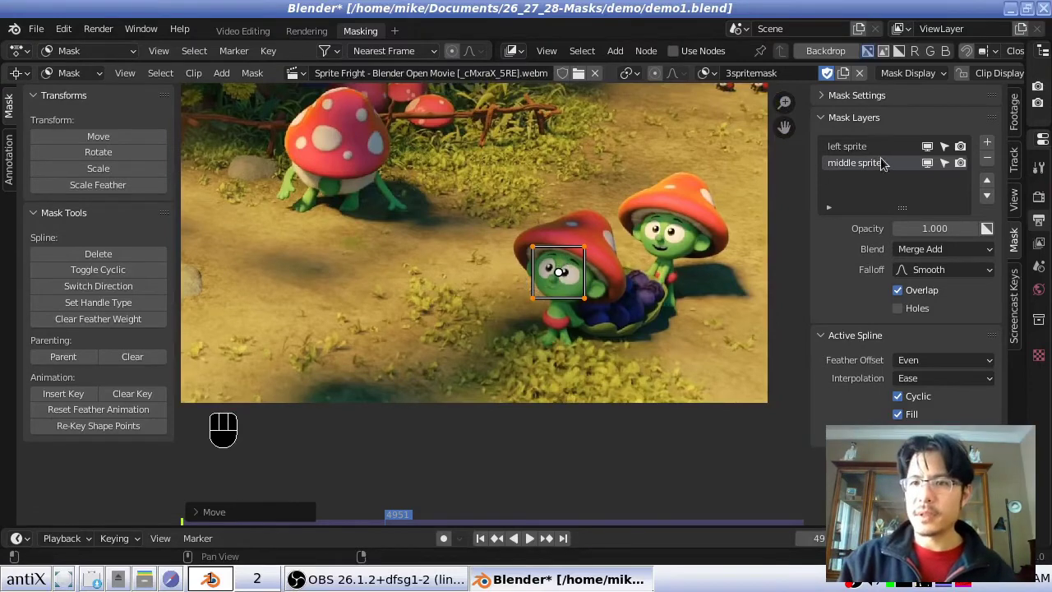
Add a third mask layer to 3spritemask and name it "right"
{"action": "left_click", "coordinate": [988, 145]}
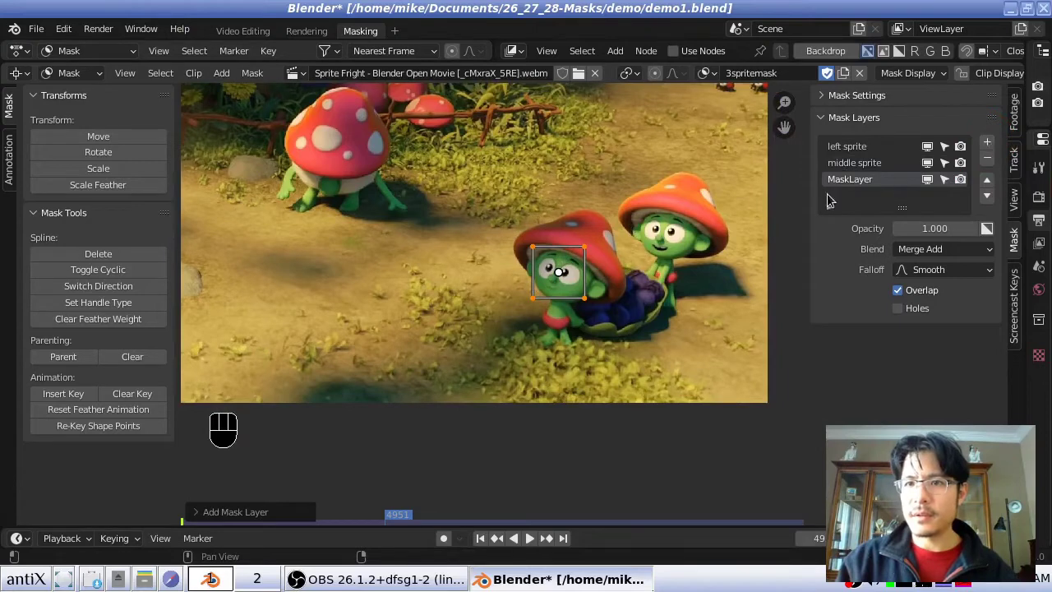
{"action": "double_click", "coordinate": [852, 181]}
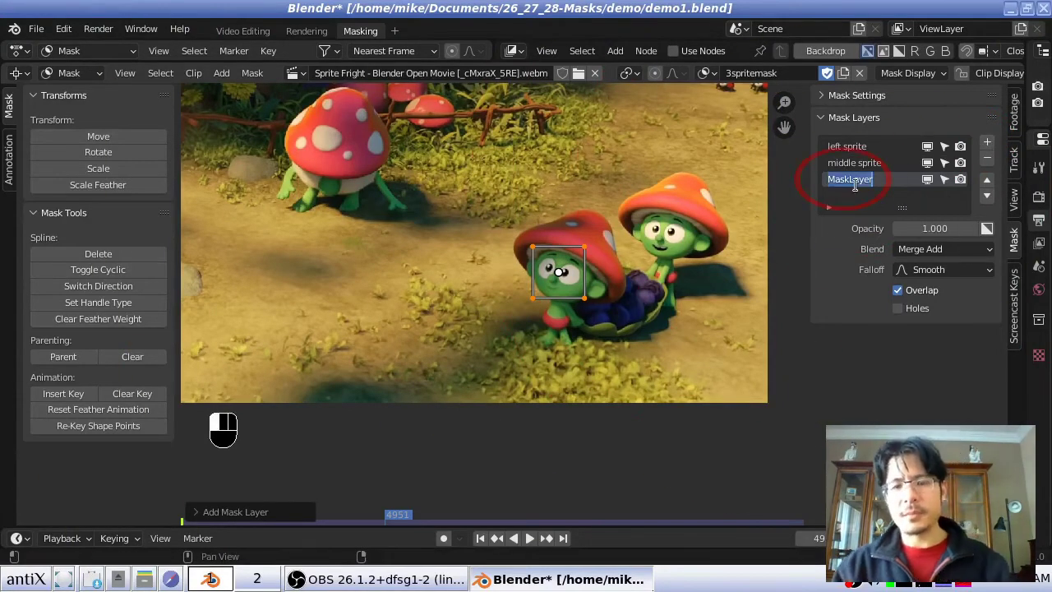
{"action": "type", "text": "right"}
{"action": "key", "text": "Return"}
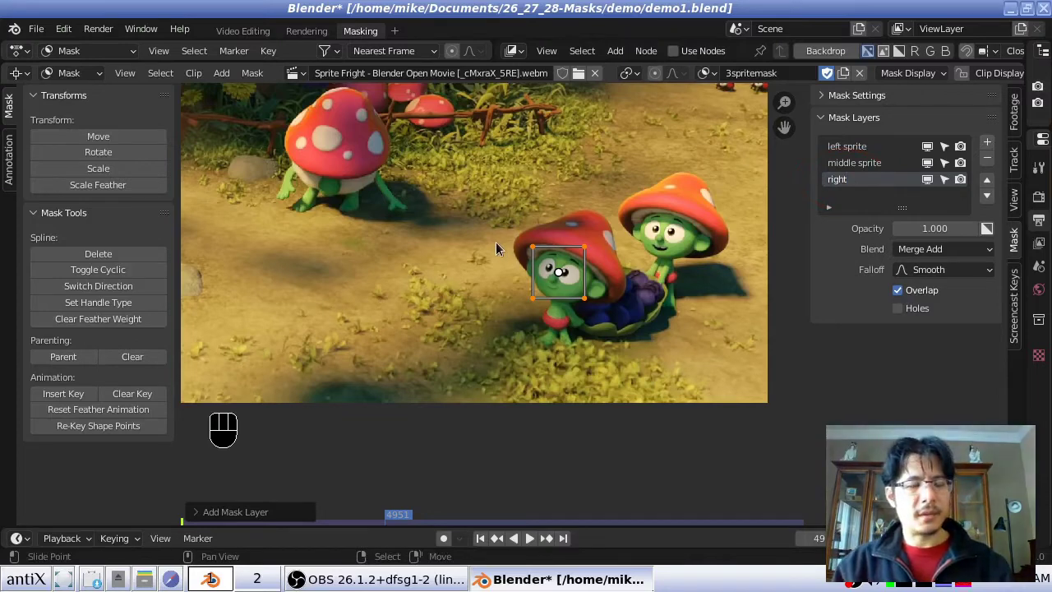
Add a circle spline to the right layer and move it onto the face of the rightmost foreground sprite
{"action": "key", "text": "shift+a"}
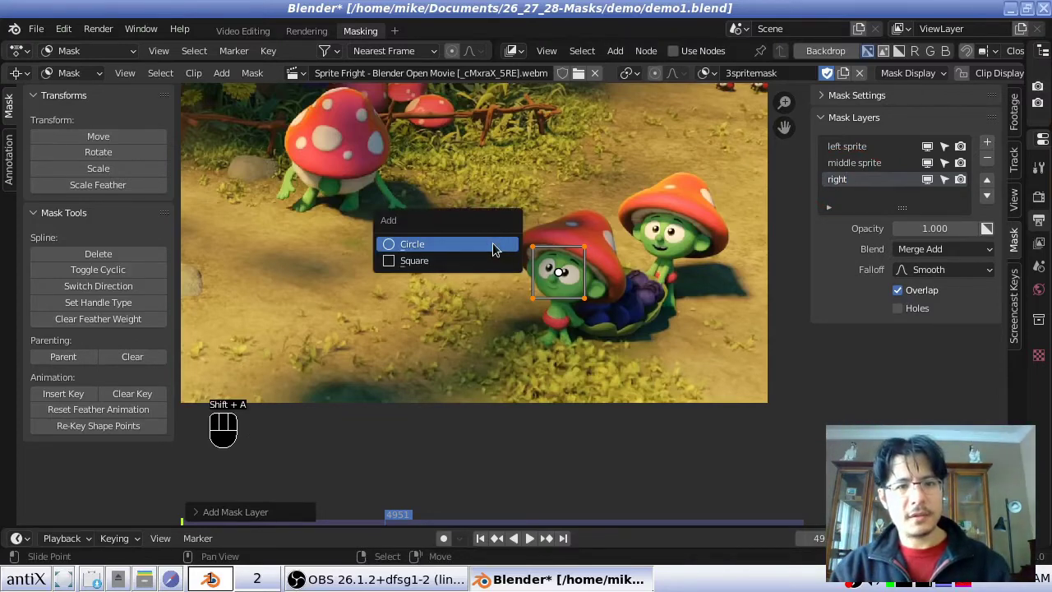
{"action": "left_click", "coordinate": [470, 245]}
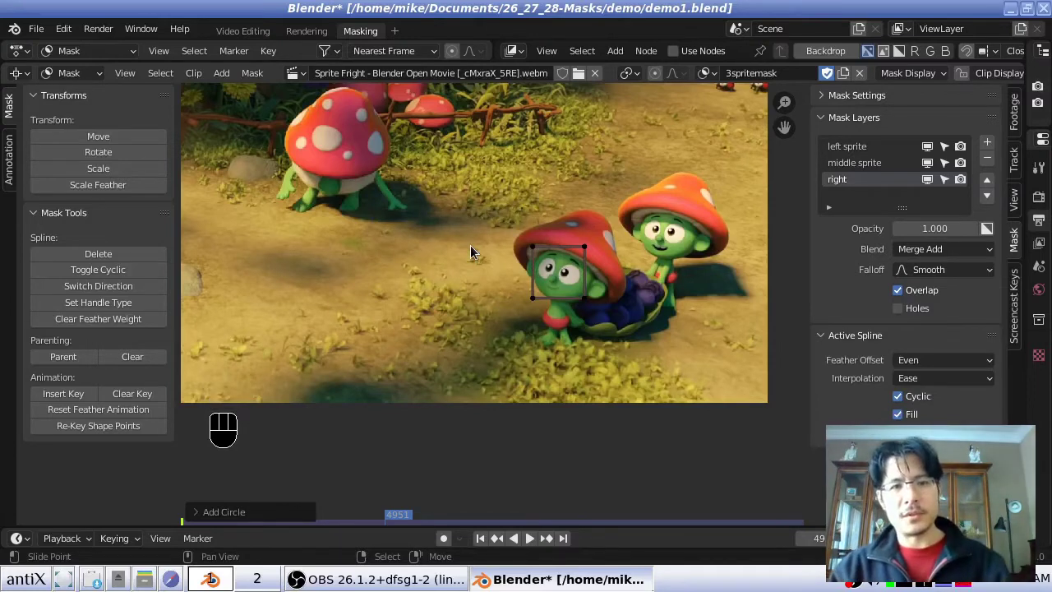
{"action": "key", "text": "g"}
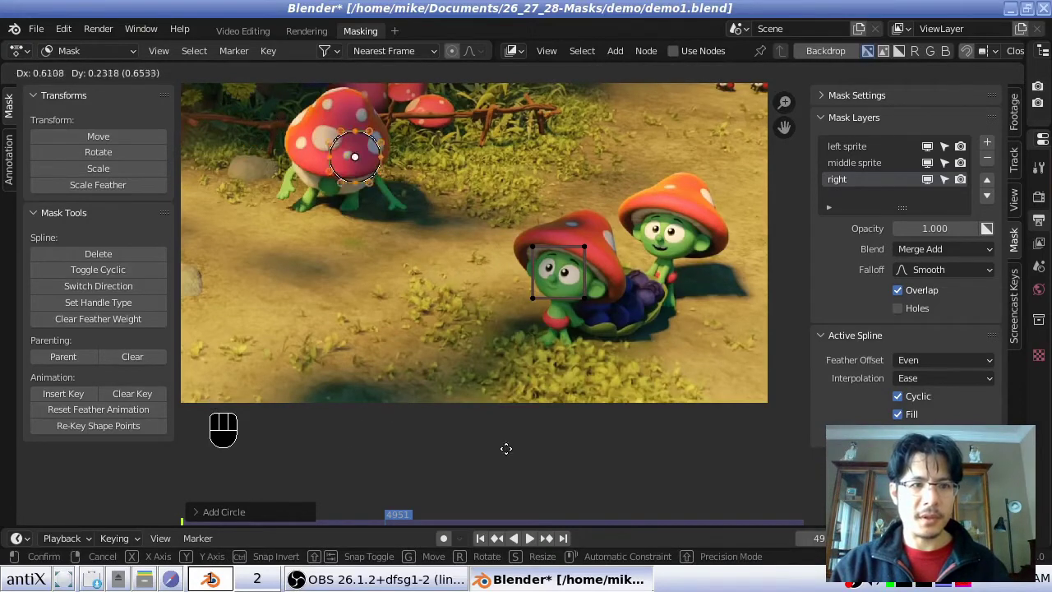
{"action": "left_click", "coordinate": [200, 90]}
{"action": "scroll", "coordinate": [321, 275], "scroll_direction": "down", "scroll_amount": 1}
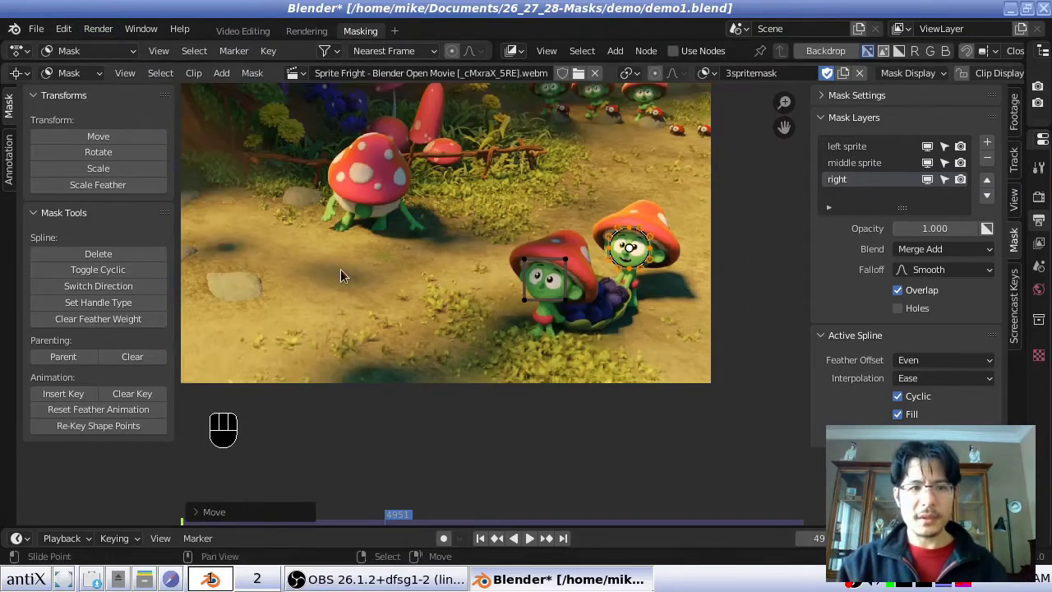
Turn on the Alpha Channel mask overlay to examine the three mask shapes over the whole frame, and turn it off again
{"action": "scroll", "coordinate": [362, 259], "scroll_direction": "down", "scroll_amount": 2}
{"action": "middle_click_drag", "start_coordinate": [594, 234], "coordinate": [648, 284]}
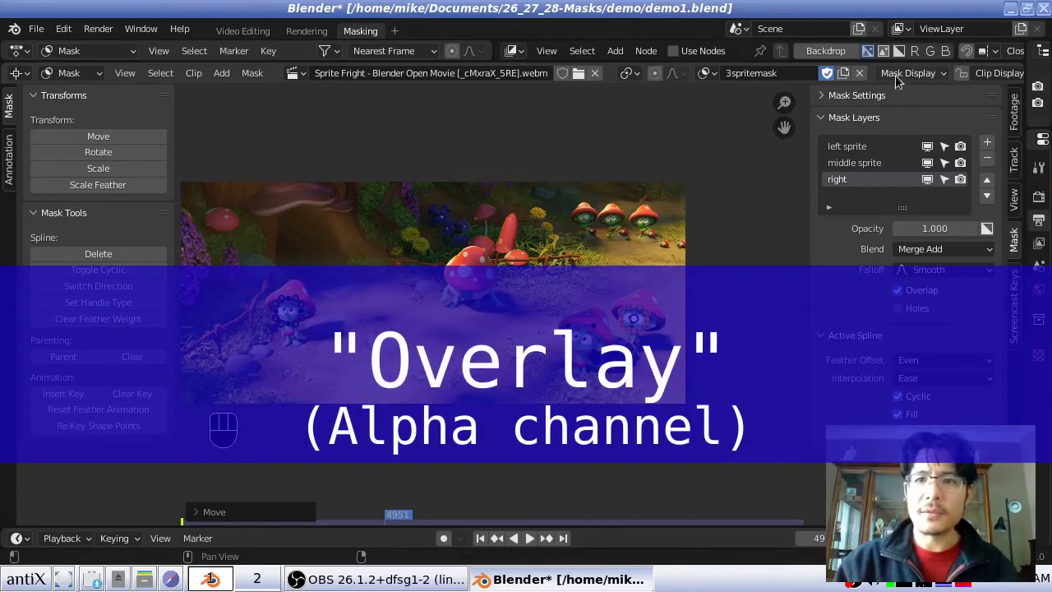
{"action": "left_click", "coordinate": [933, 74]}
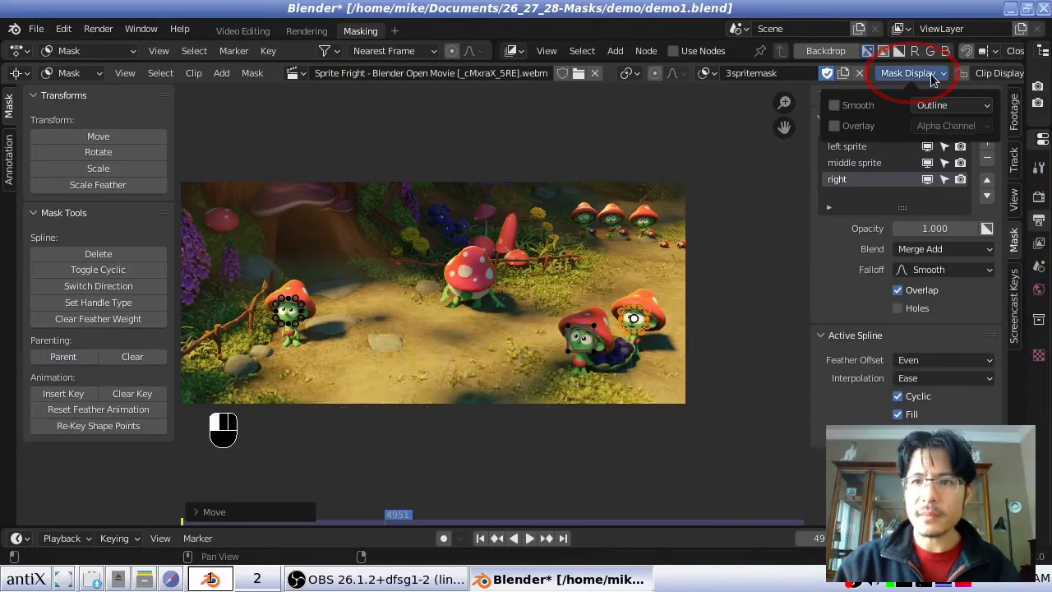
{"action": "left_click", "coordinate": [857, 128]}
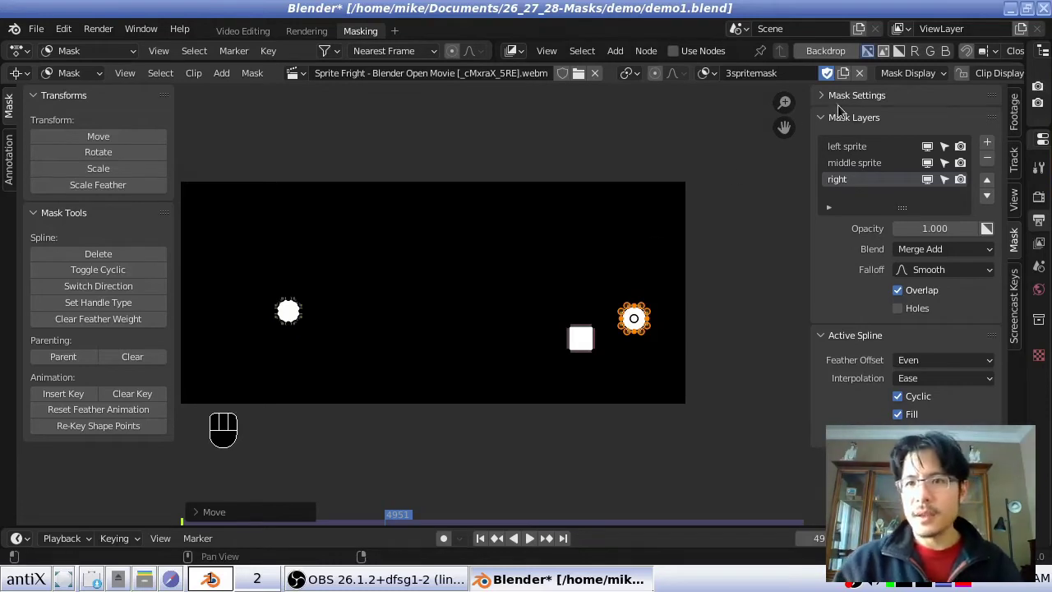
{"action": "left_click", "coordinate": [932, 71]}
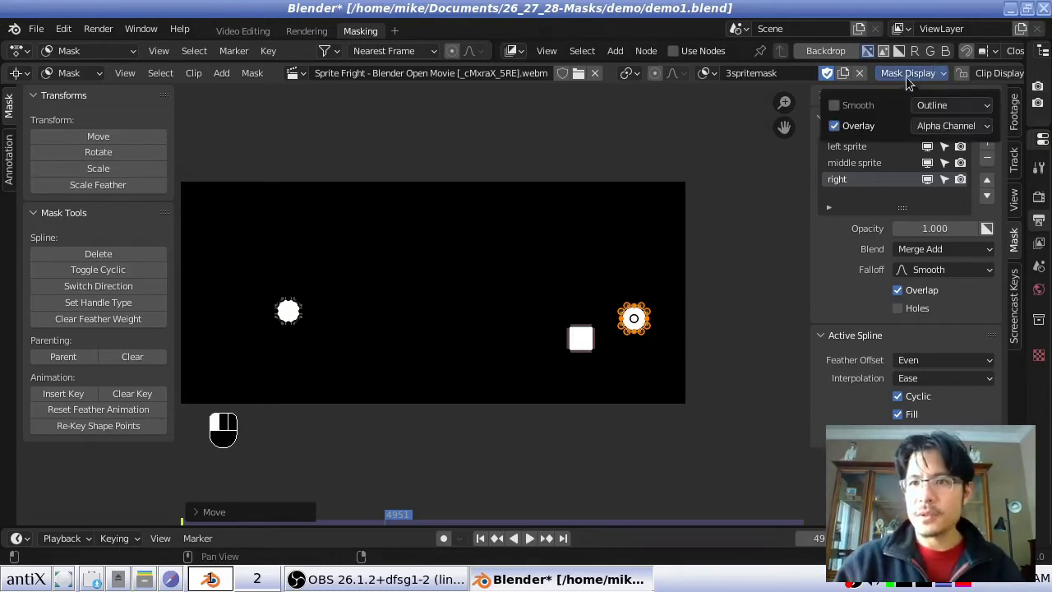
{"action": "left_click", "coordinate": [859, 128]}
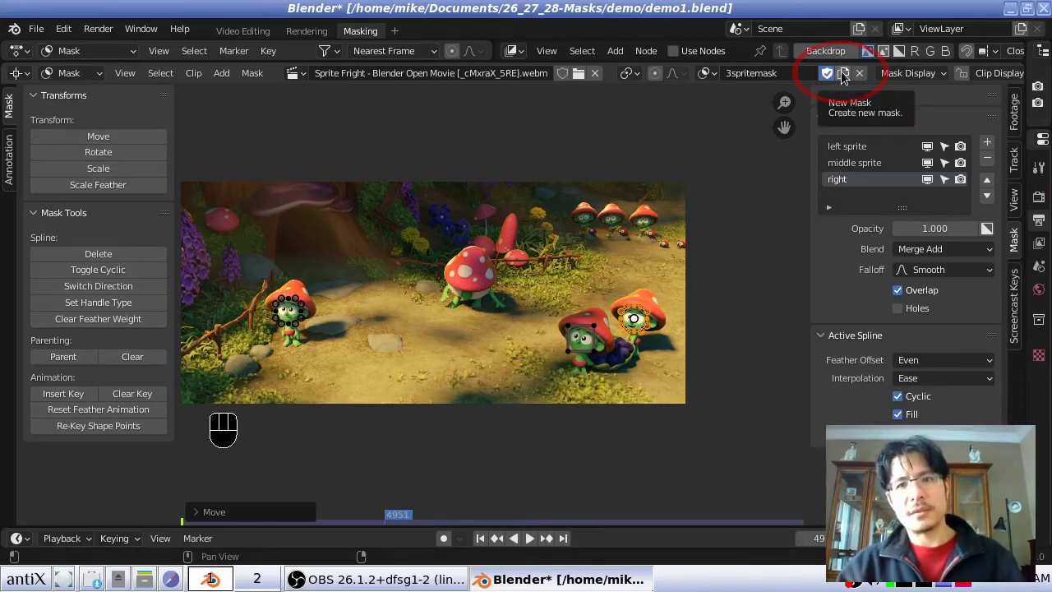
Create a new mask for the clip and name it "elder sprite"
{"action": "left_click", "coordinate": [842, 74]}
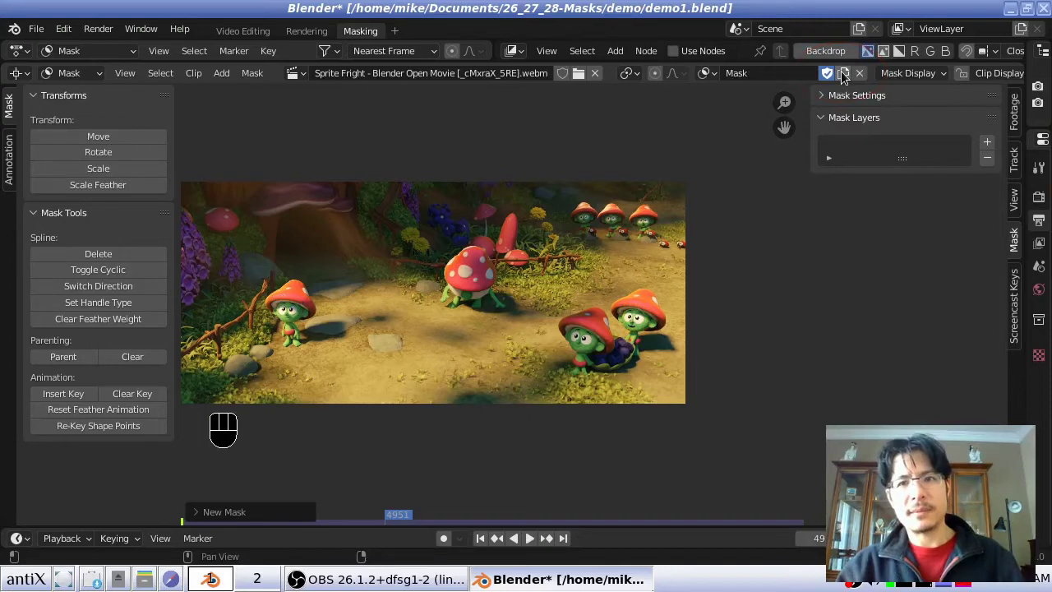
{"action": "left_click", "coordinate": [742, 73]}
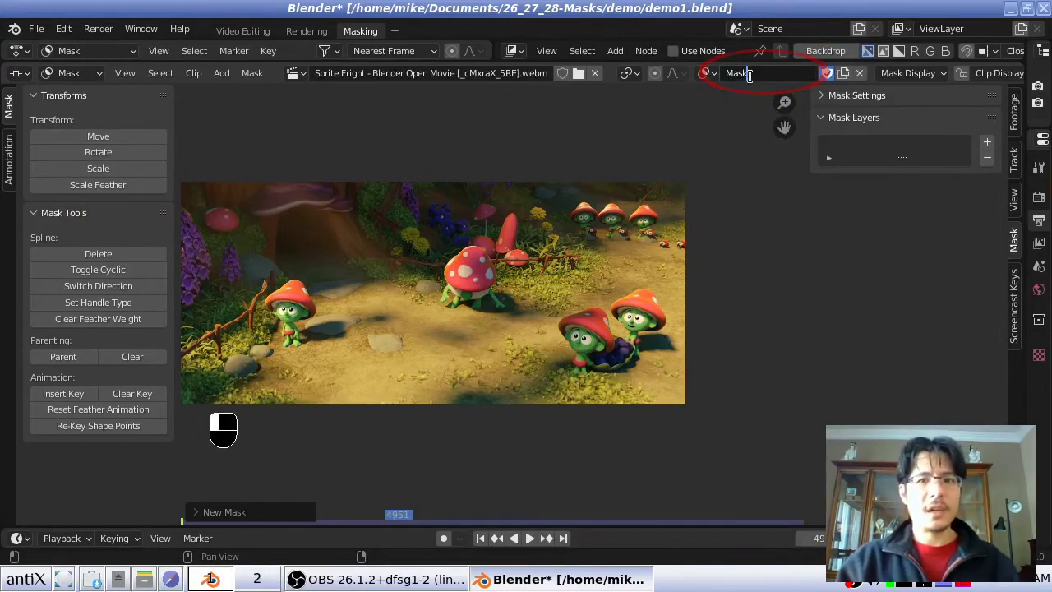
{"action": "double_click", "coordinate": [742, 73]}
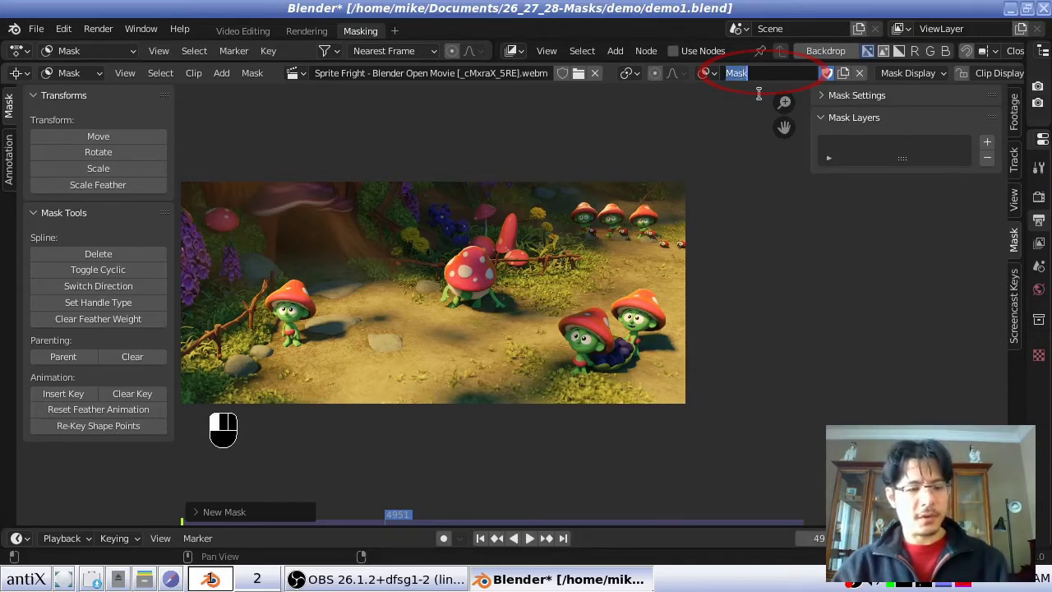
{"action": "type", "text": "elder sprite"}
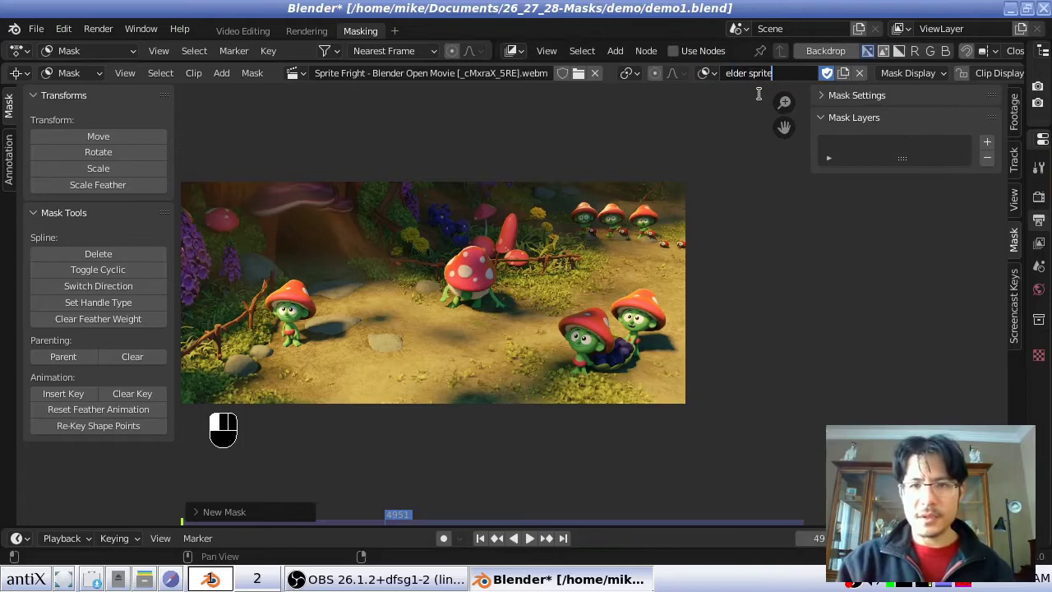
{"action": "key", "text": "Return"}
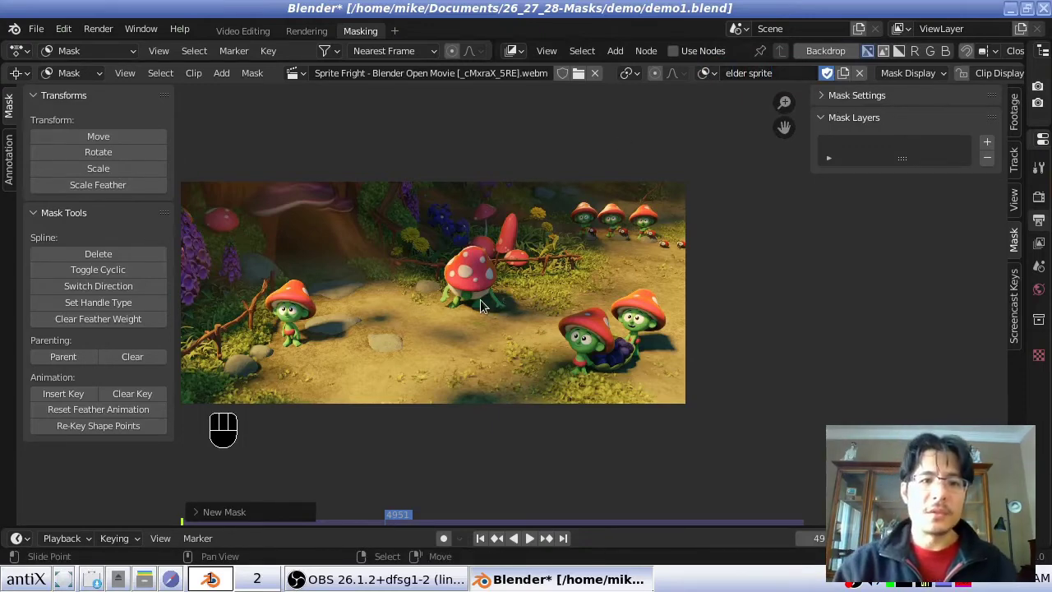
Start an outline around the elder sprite's pale body, from underneath up its right side and along the red cap's rim to the left edge
{"action": "scroll", "coordinate": [465, 298], "scroll_direction": "up", "scroll_amount": 2}
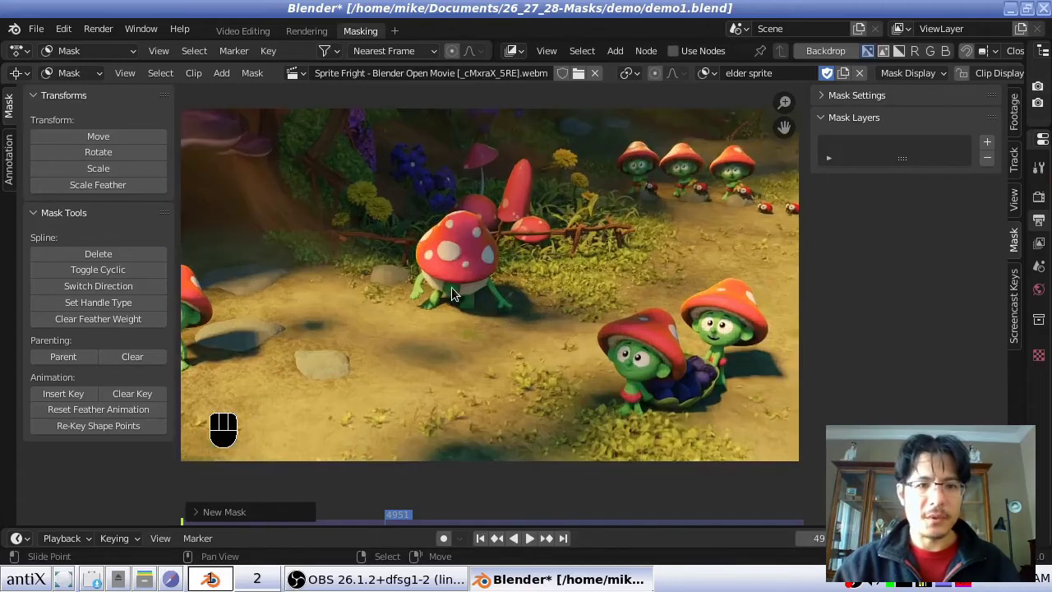
{"action": "scroll", "coordinate": [451, 288], "scroll_direction": "up", "scroll_amount": 4}
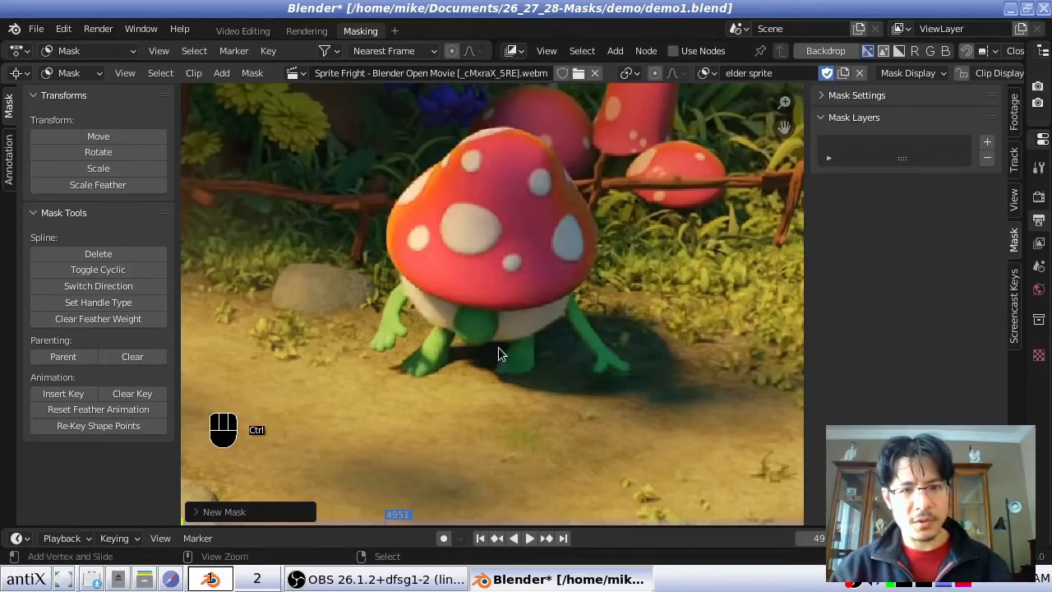
{"action": "left_click_drag", "start_coordinate": [499, 344], "coordinate": [572, 287], "text": "ctrl"}
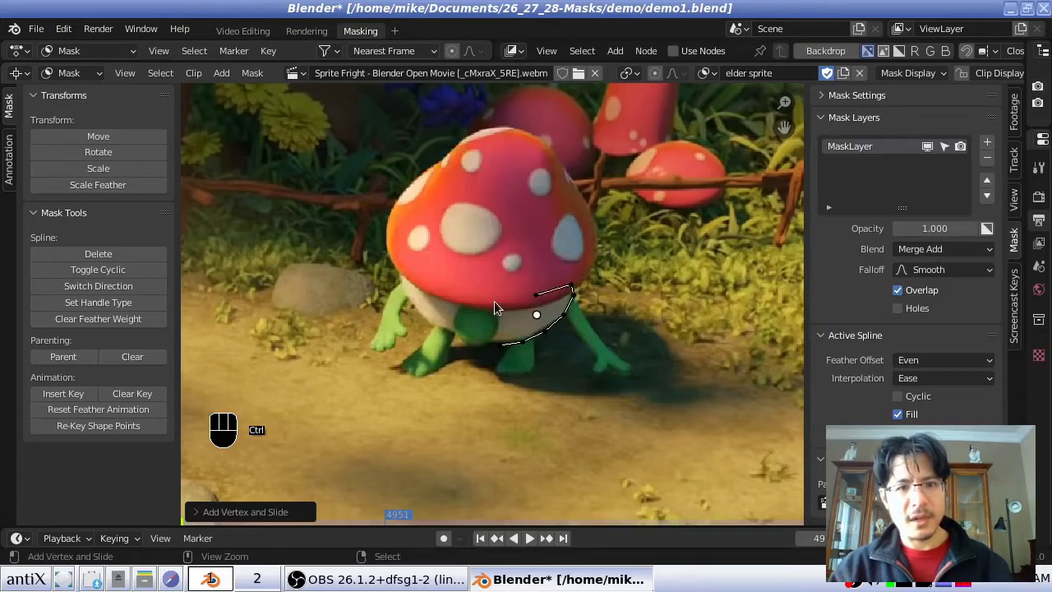
{"action": "left_click_drag", "start_coordinate": [494, 301], "coordinate": [387, 246], "text": "ctrl"}
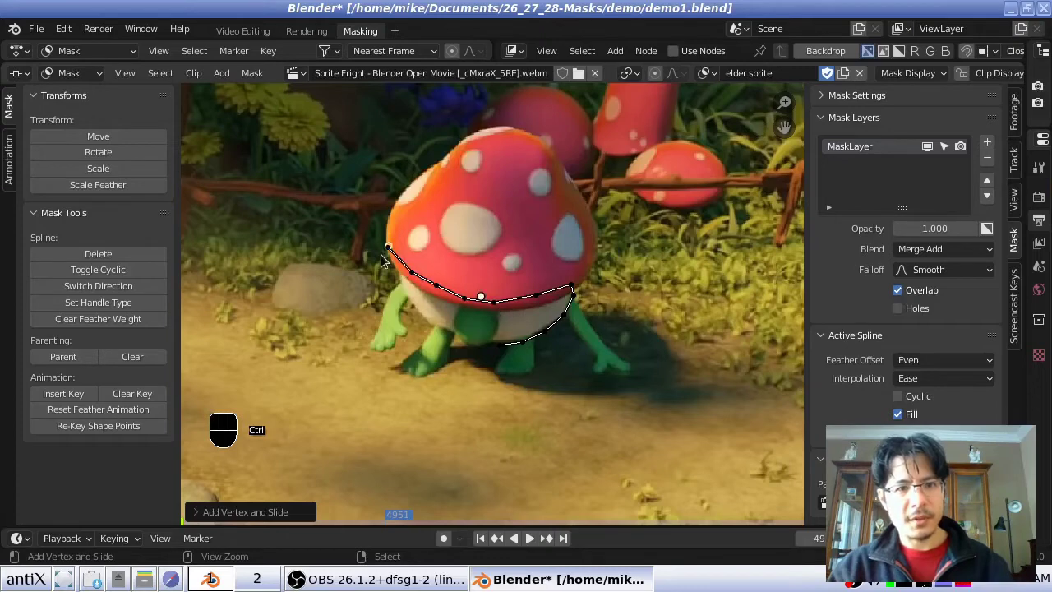
{"action": "left_click", "coordinate": [394, 292], "text": "ctrl"}
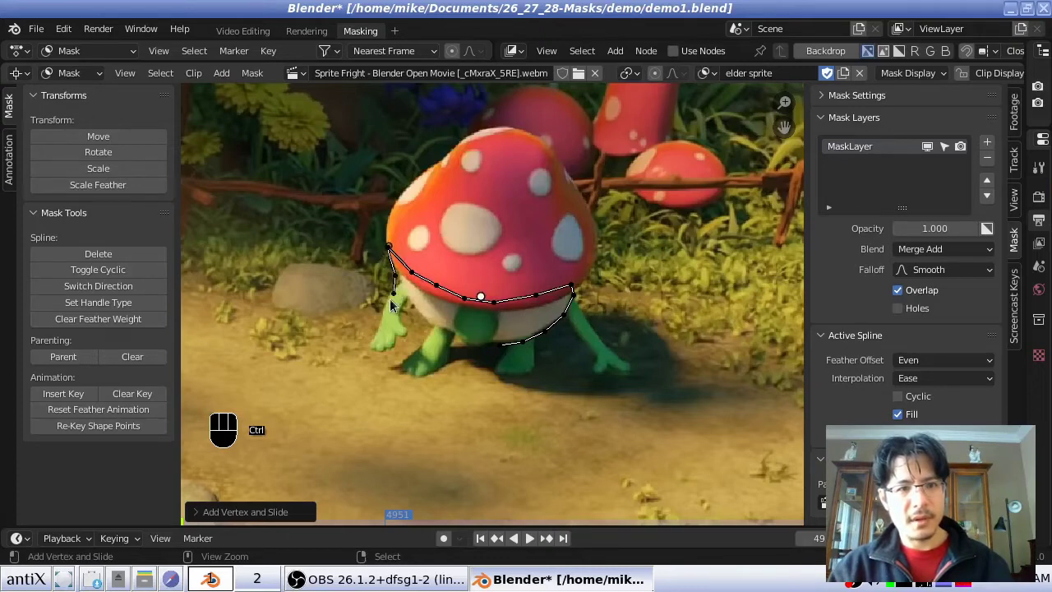
{"action": "left_click_drag", "start_coordinate": [385, 317], "coordinate": [385, 322], "text": "ctrl"}
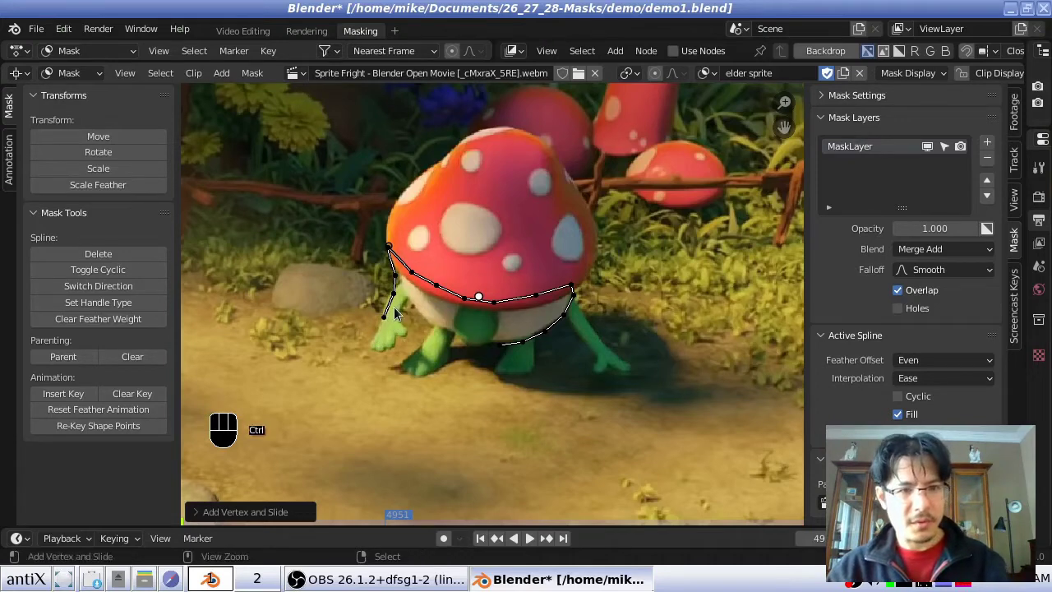
{"action": "key", "text": "ctrl+z"}
{"action": "key", "text": "ctrl+z"}
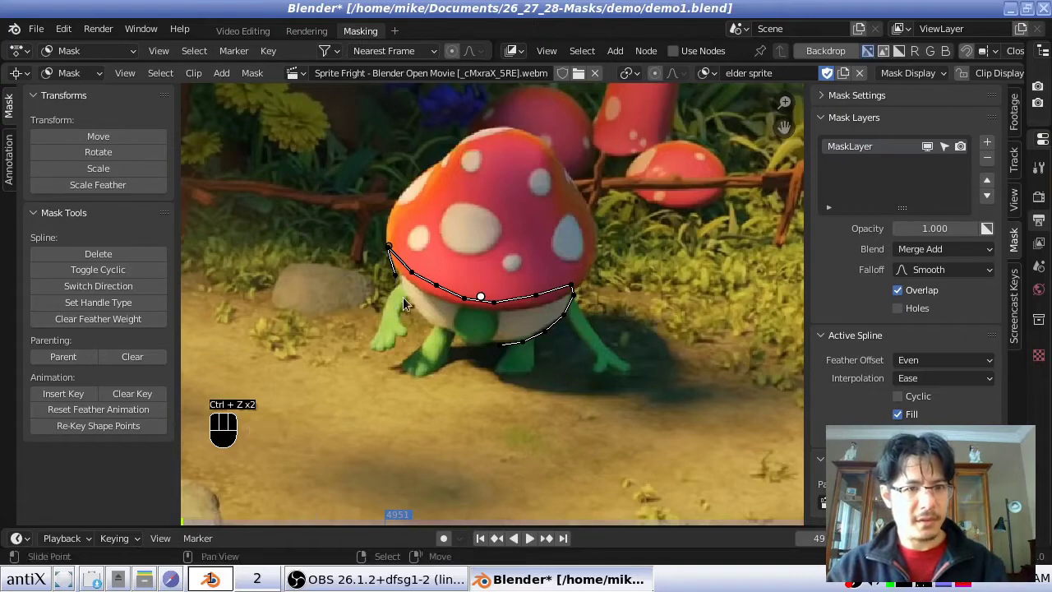
Continue the outline down the left side of the pale body and underneath it, back toward the spline's first point
{"action": "left_click", "coordinate": [409, 303], "text": "ctrl"}
{"action": "left_click", "coordinate": [440, 331], "text": "ctrl"}
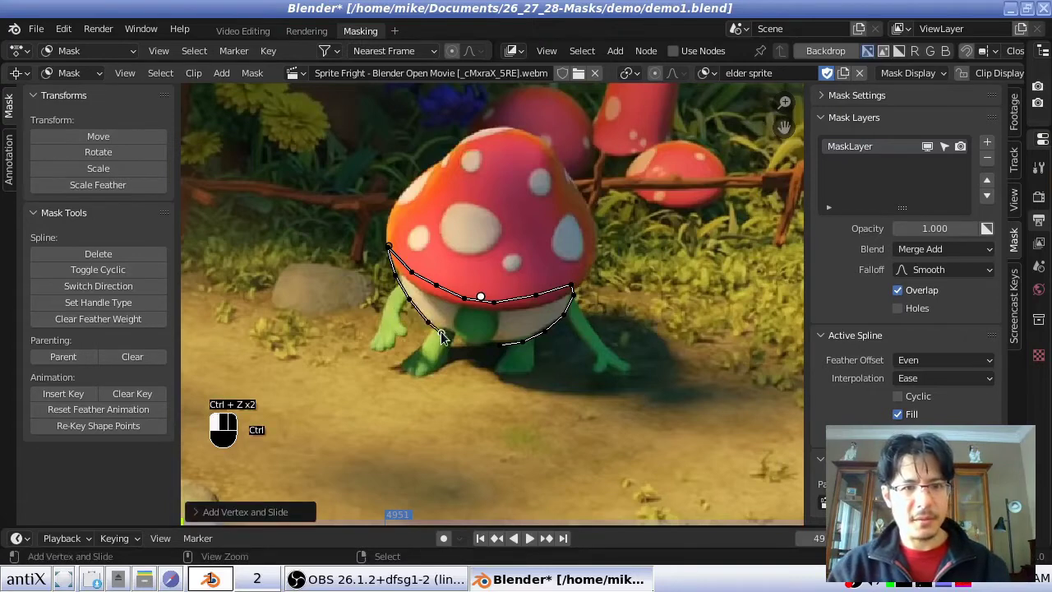
{"action": "left_click", "coordinate": [465, 344], "text": "ctrl"}
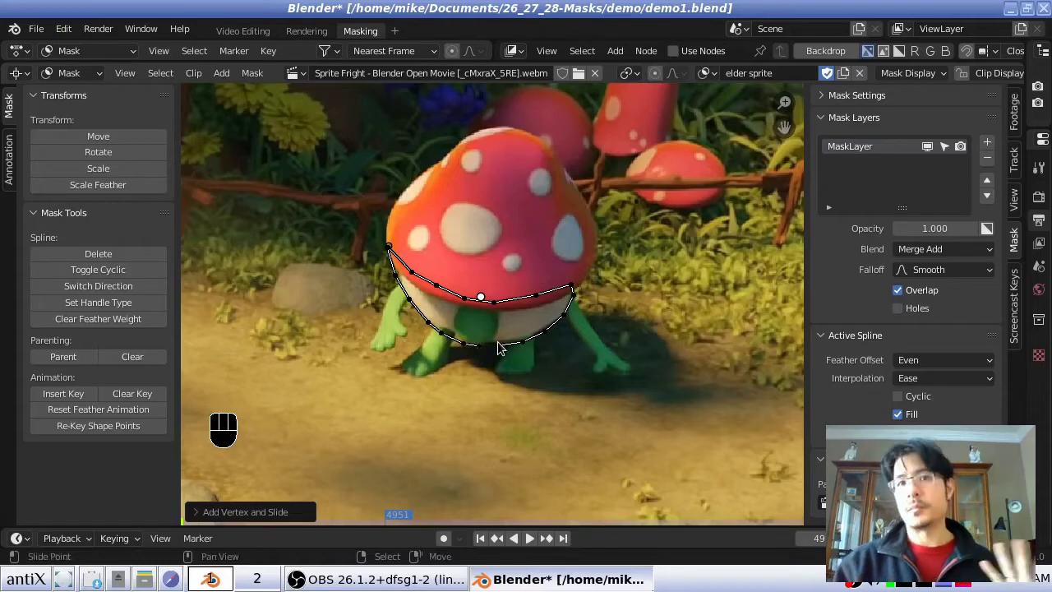
Show the Alpha Channel mask overlay to examine the filled shape of the elder sprite mask
{"action": "scroll", "coordinate": [483, 330], "scroll_direction": "up", "scroll_amount": 4}
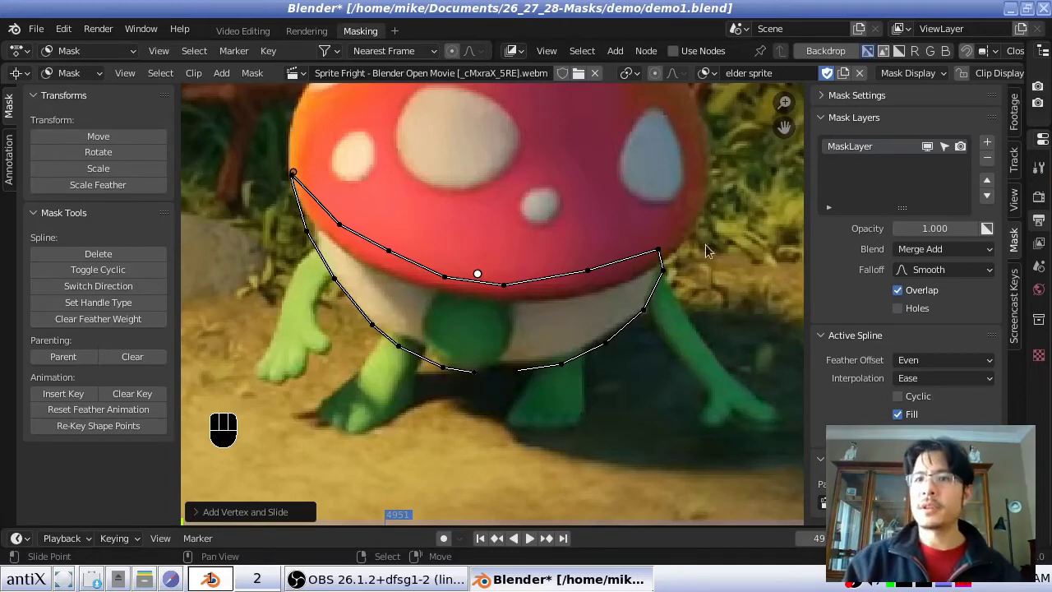
{"action": "left_click", "coordinate": [893, 73]}
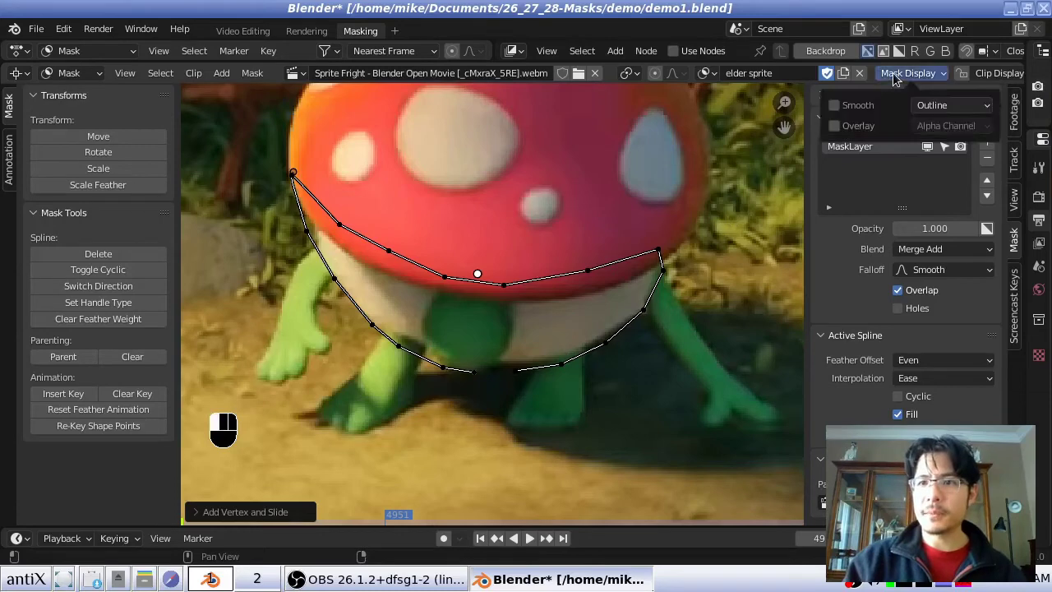
{"action": "left_click", "coordinate": [857, 127]}
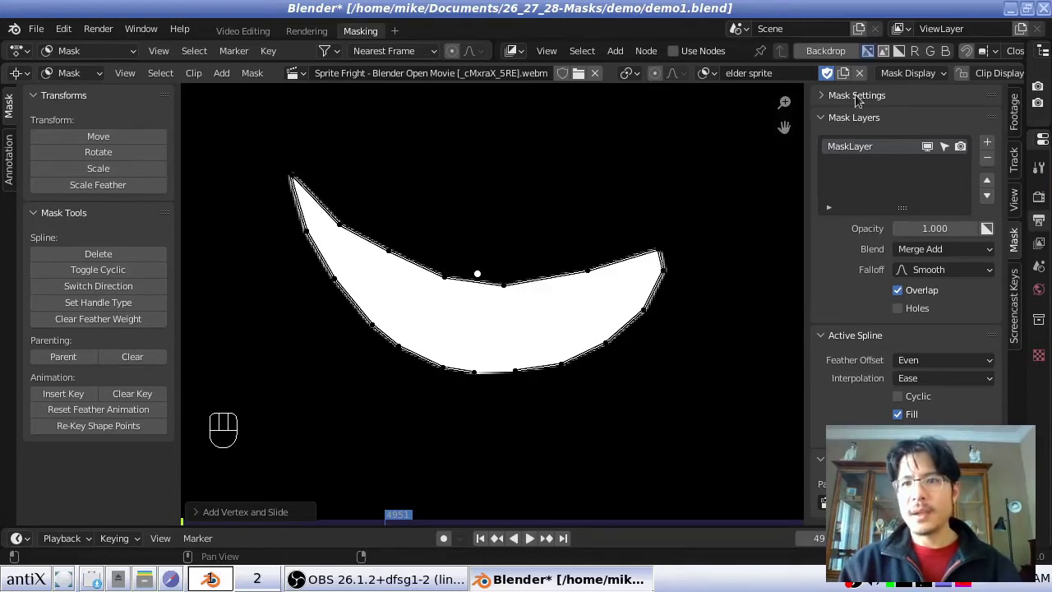
{"action": "left_click", "coordinate": [898, 76]}
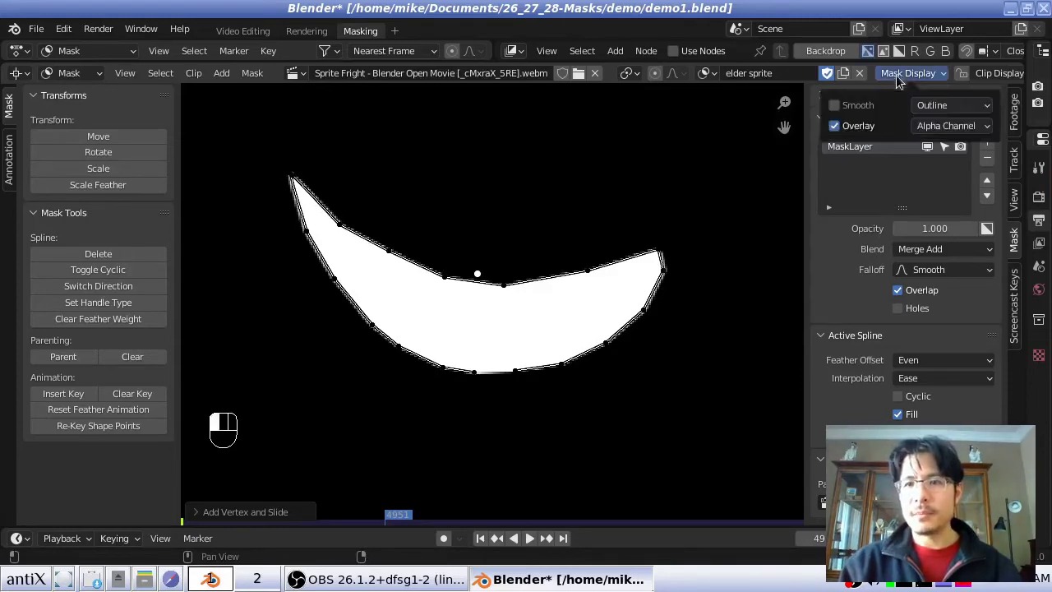
{"action": "left_click", "coordinate": [851, 126]}
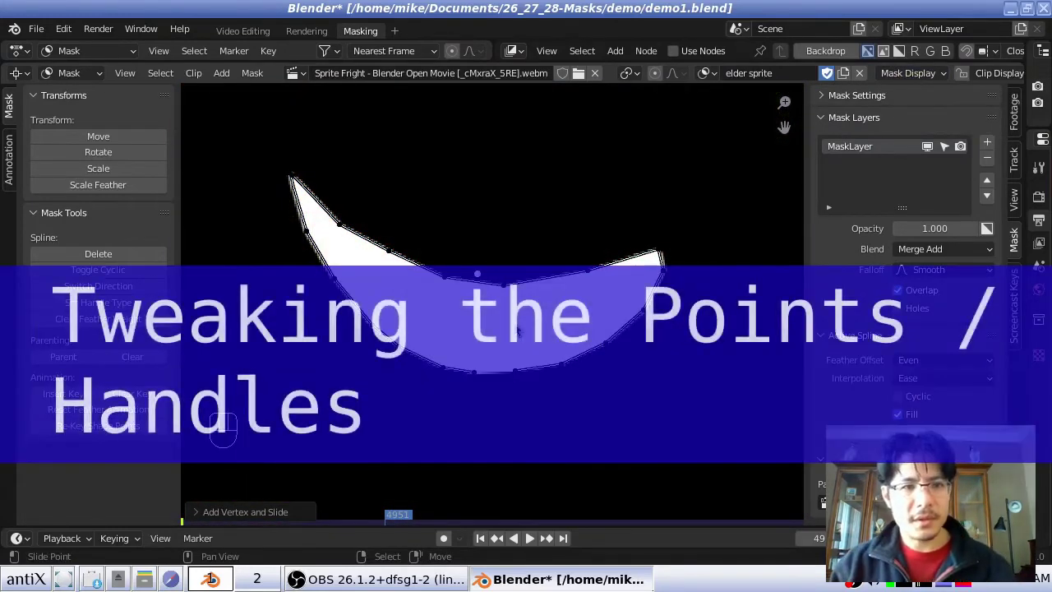
Select the outermost mask point at the shape's right tip and set its handle type to Free
{"action": "scroll", "coordinate": [518, 322], "scroll_direction": "up", "scroll_amount": 1}
{"action": "middle_click_drag", "start_coordinate": [517, 329], "coordinate": [527, 336]}
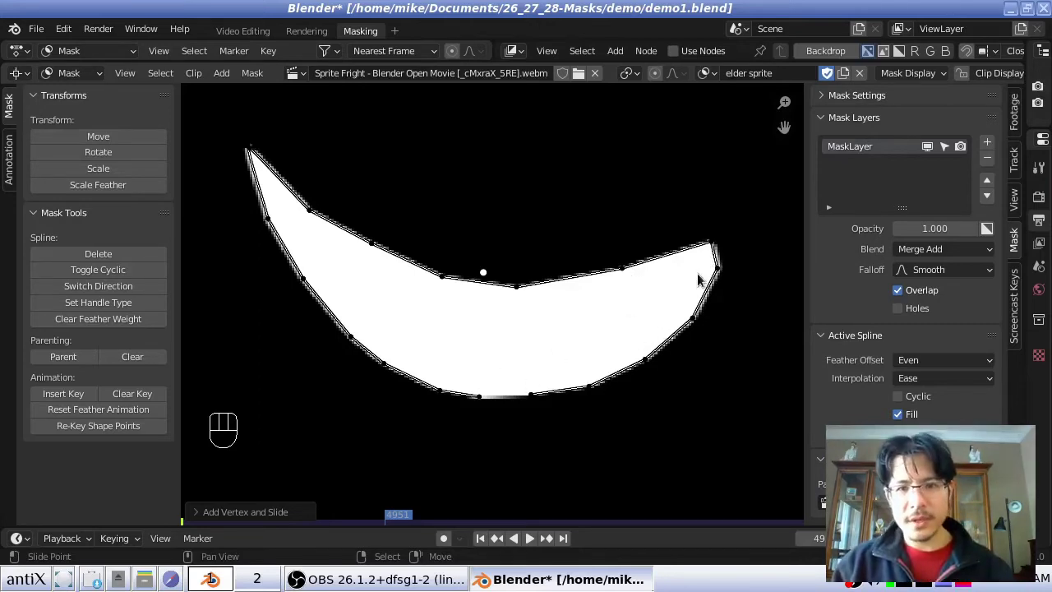
{"action": "scroll", "coordinate": [699, 277], "scroll_direction": "up", "scroll_amount": 1}
{"action": "middle_click_drag", "start_coordinate": [697, 275], "coordinate": [452, 285]}
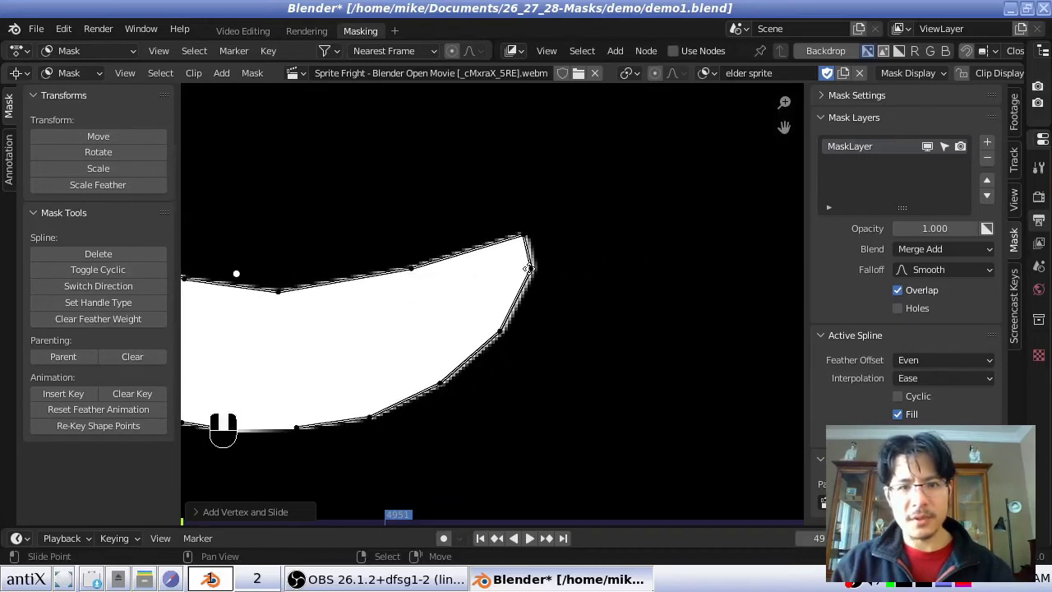
{"action": "scroll", "coordinate": [555, 283], "scroll_direction": "up", "scroll_amount": 1}
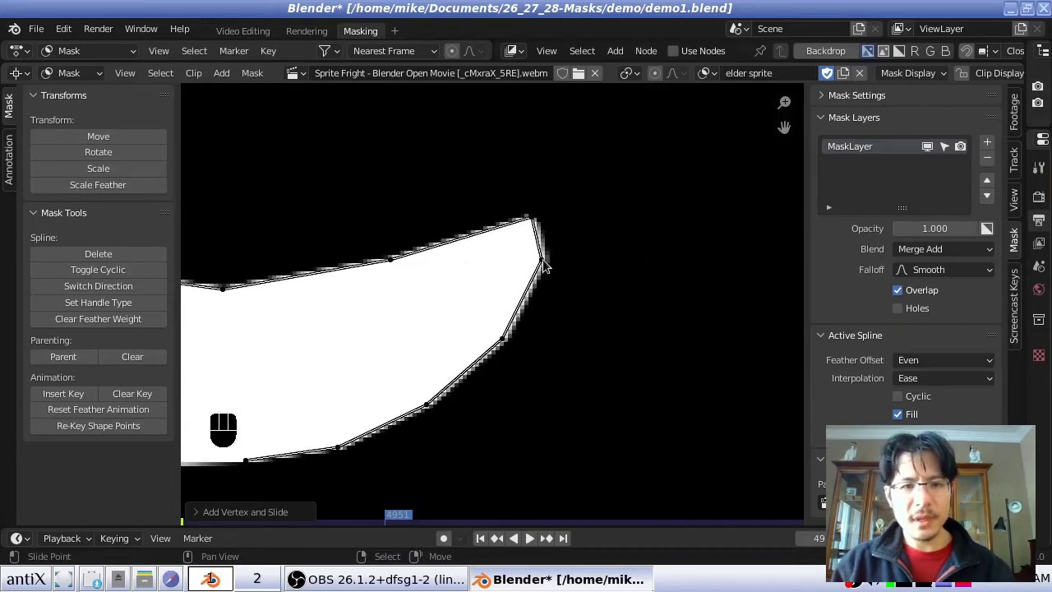
{"action": "left_click", "coordinate": [542, 265]}
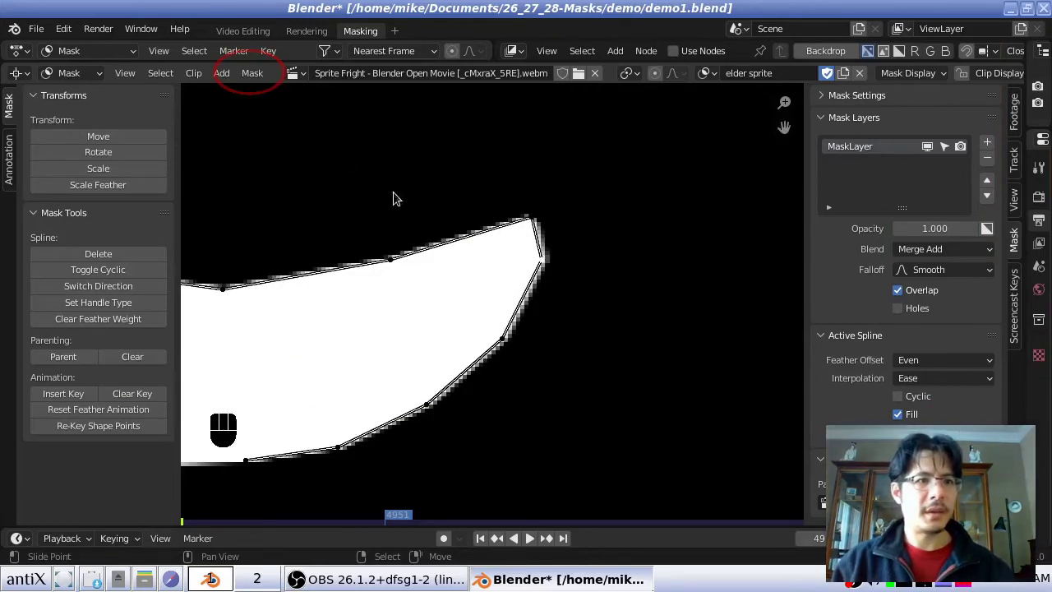
{"action": "left_click", "coordinate": [253, 74]}
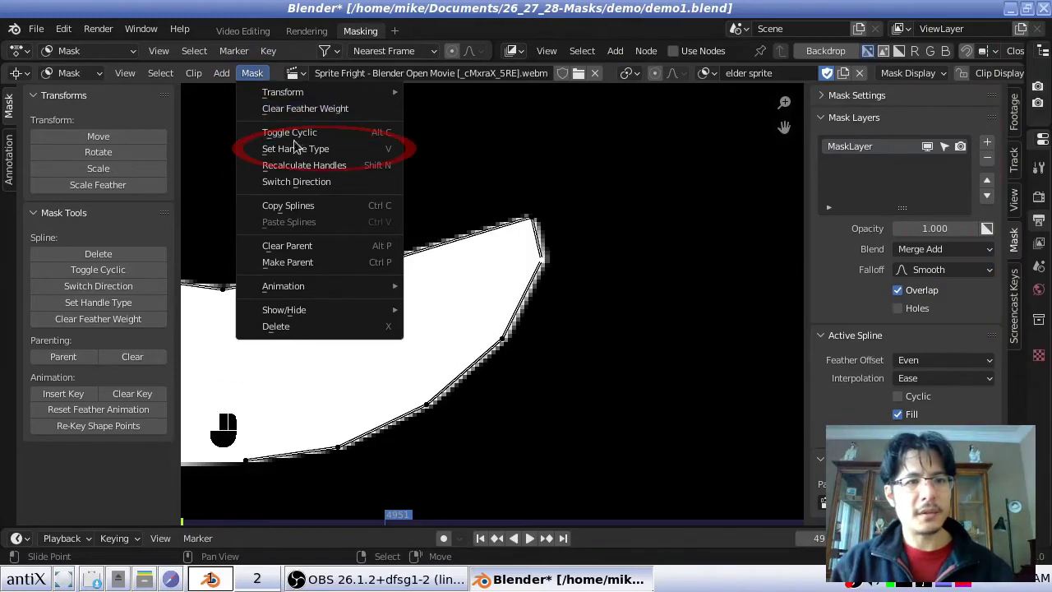
{"action": "left_click", "coordinate": [359, 156]}
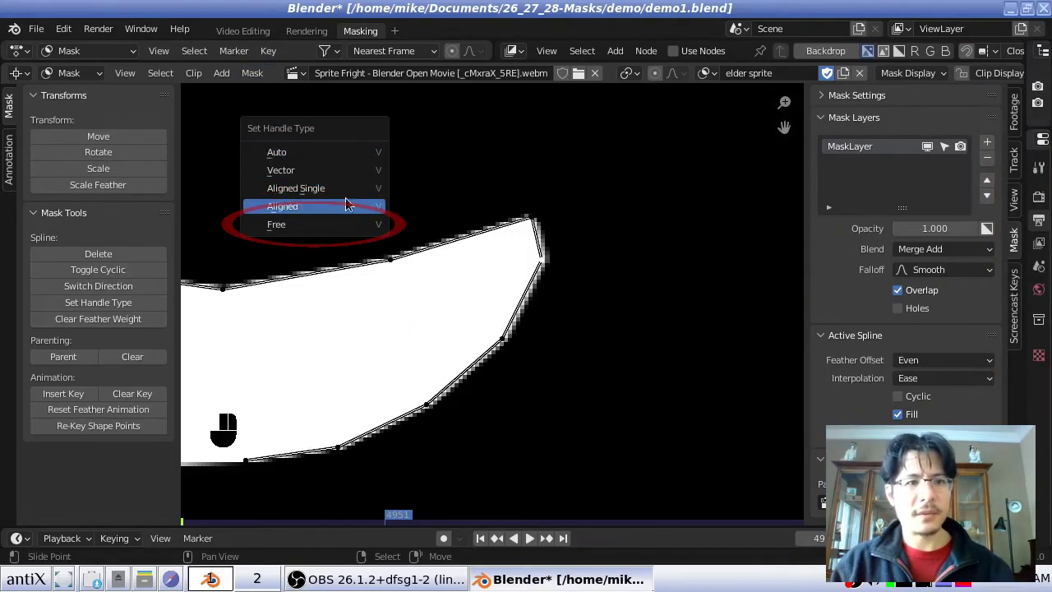
{"action": "left_click", "coordinate": [293, 224]}
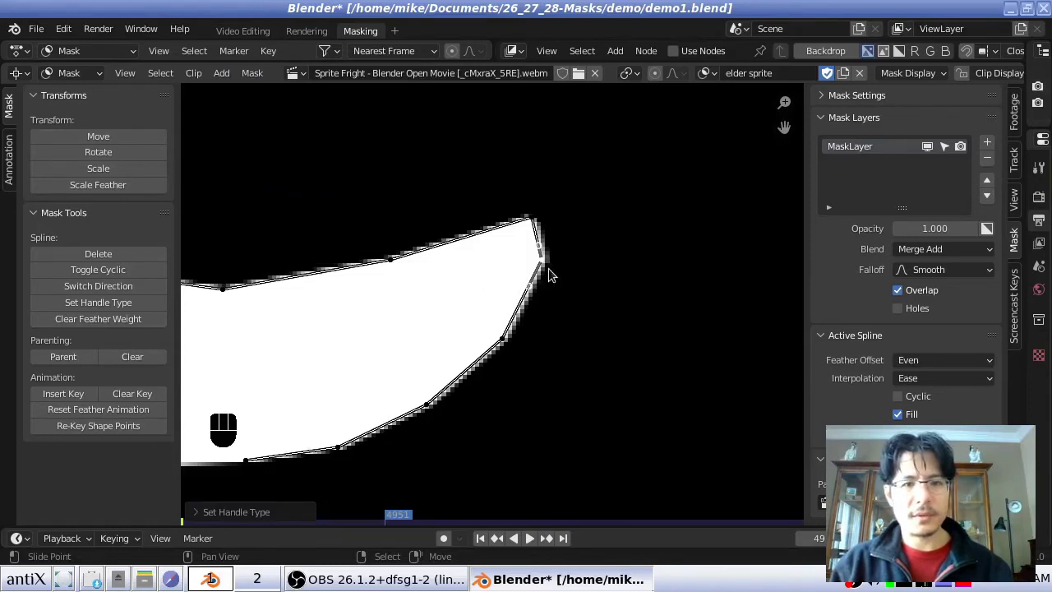
Turn off the mask overlay to work on the outline over the footage
{"action": "scroll", "coordinate": [550, 275], "scroll_direction": "up", "scroll_amount": 1}
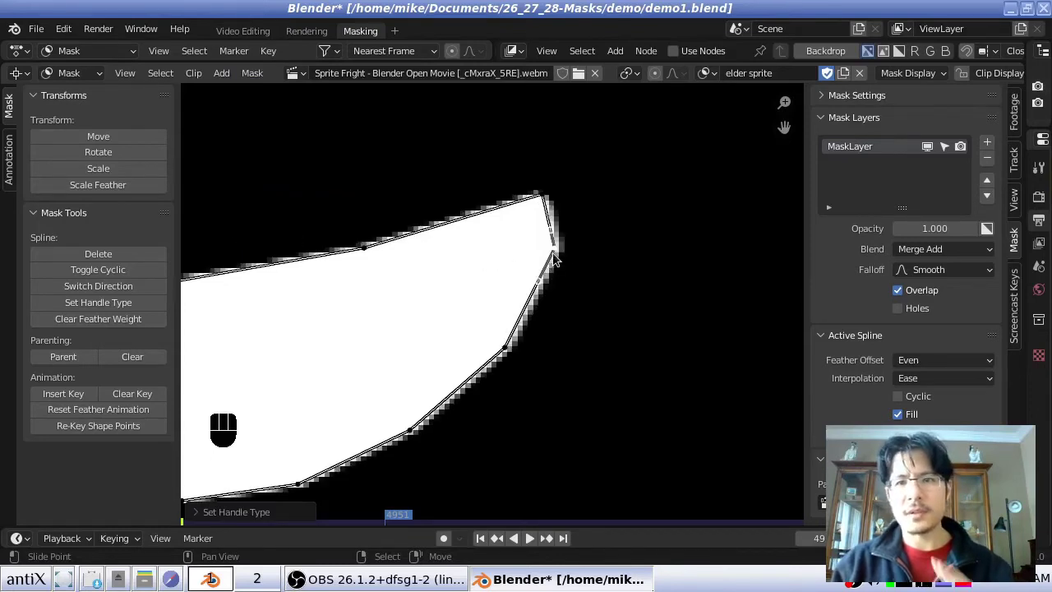
{"action": "left_click", "coordinate": [918, 75]}
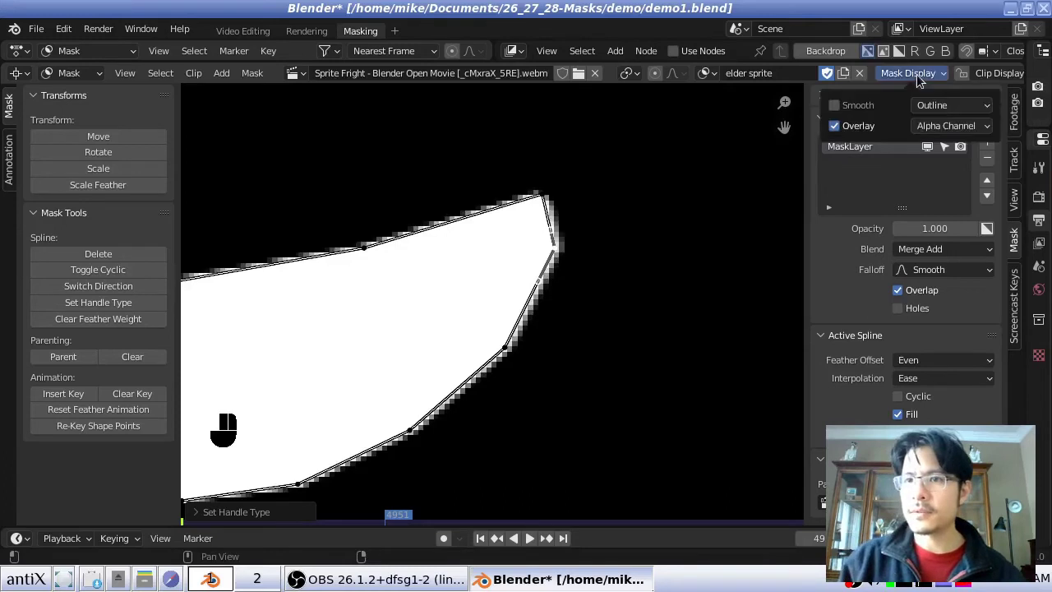
{"action": "left_click", "coordinate": [850, 126]}
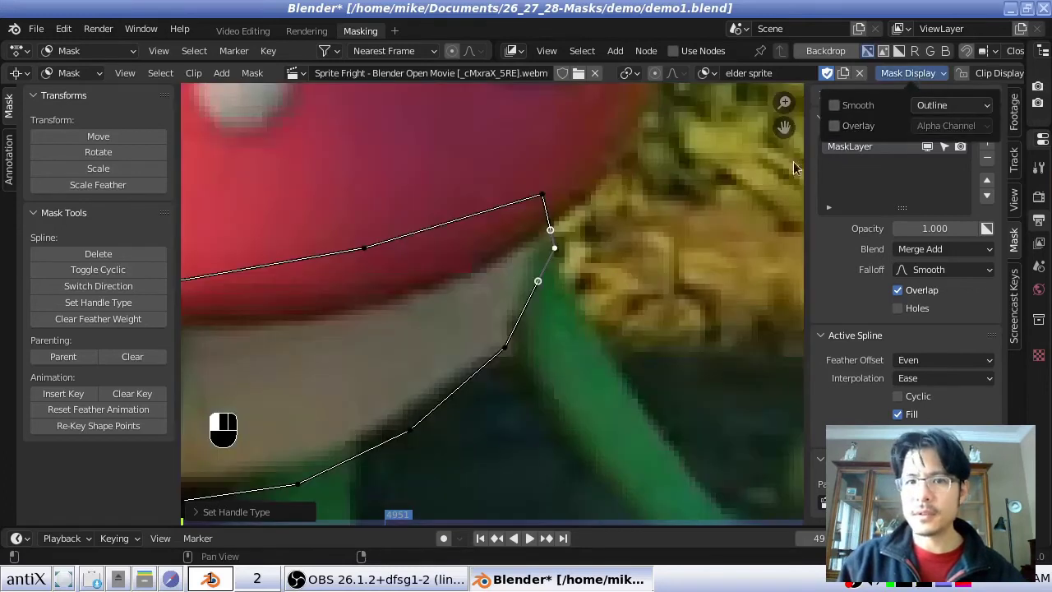
Pull the lower handle of the right-tip mask point straight down to curve the outline below it
{"action": "scroll", "coordinate": [622, 230], "scroll_direction": "up", "scroll_amount": 3}
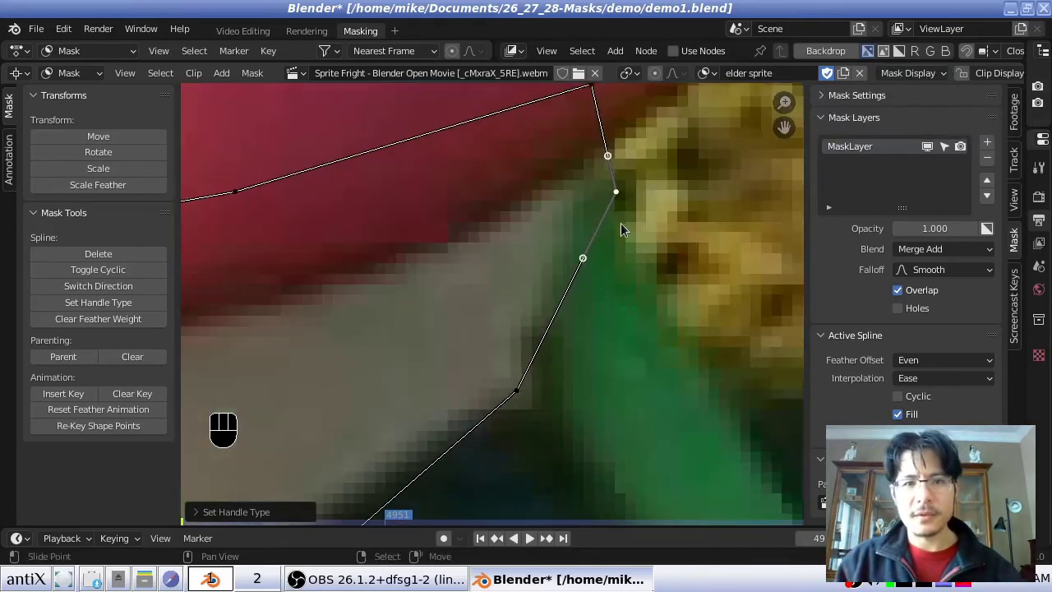
{"action": "middle_click_drag", "start_coordinate": [622, 228], "coordinate": [549, 276]}
{"action": "left_click", "coordinate": [536, 201]}
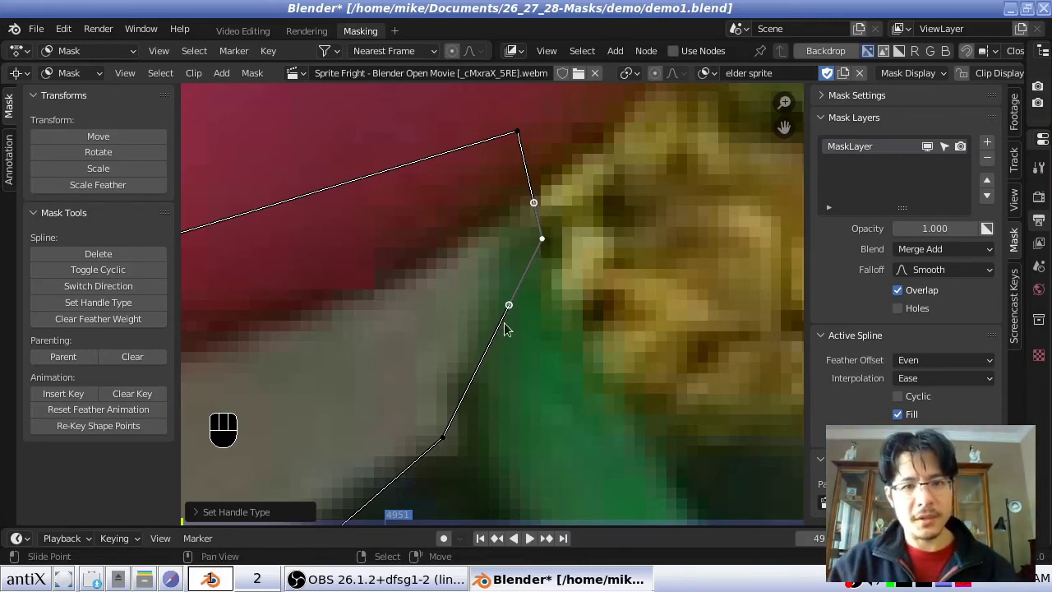
{"action": "left_click_drag", "start_coordinate": [509, 306], "coordinate": [544, 380]}
Reshape the curve above the right-tip point with its upper handle and shift the point slightly outward
{"action": "left_click", "coordinate": [535, 201]}
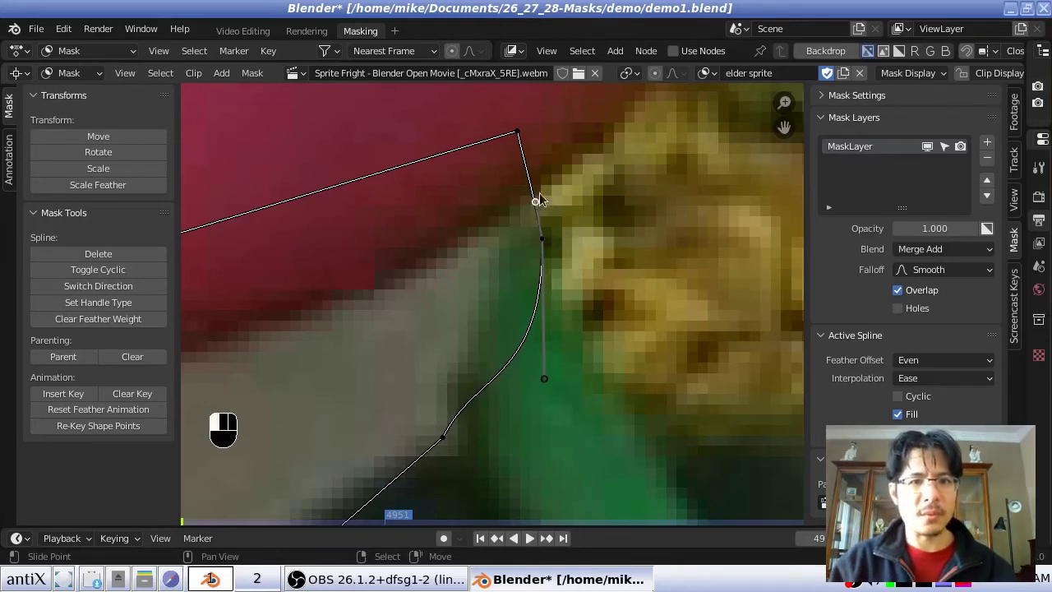
{"action": "mouse_move", "coordinate": [549, 169]}
{"action": "left_mouse_down"}
{"action": "mouse_move", "coordinate": [554, 110]}
{"action": "mouse_move", "coordinate": [551, 165]}
{"action": "left_mouse_up"}
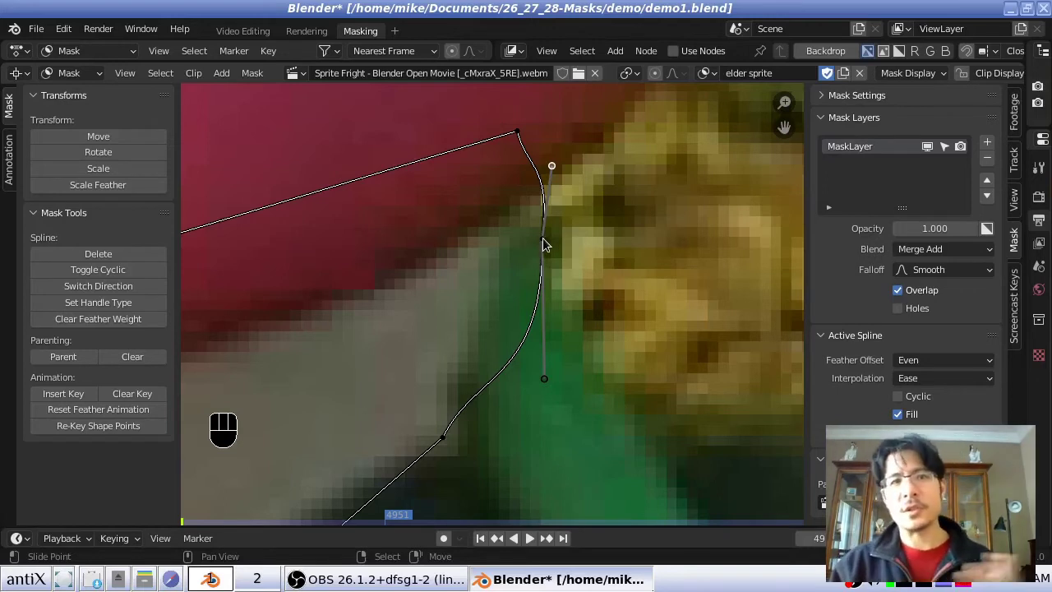
{"action": "mouse_move", "coordinate": [542, 240]}
{"action": "left_mouse_down"}
{"action": "mouse_move", "coordinate": [589, 240]}
{"action": "mouse_move", "coordinate": [547, 244]}
{"action": "left_mouse_up"}
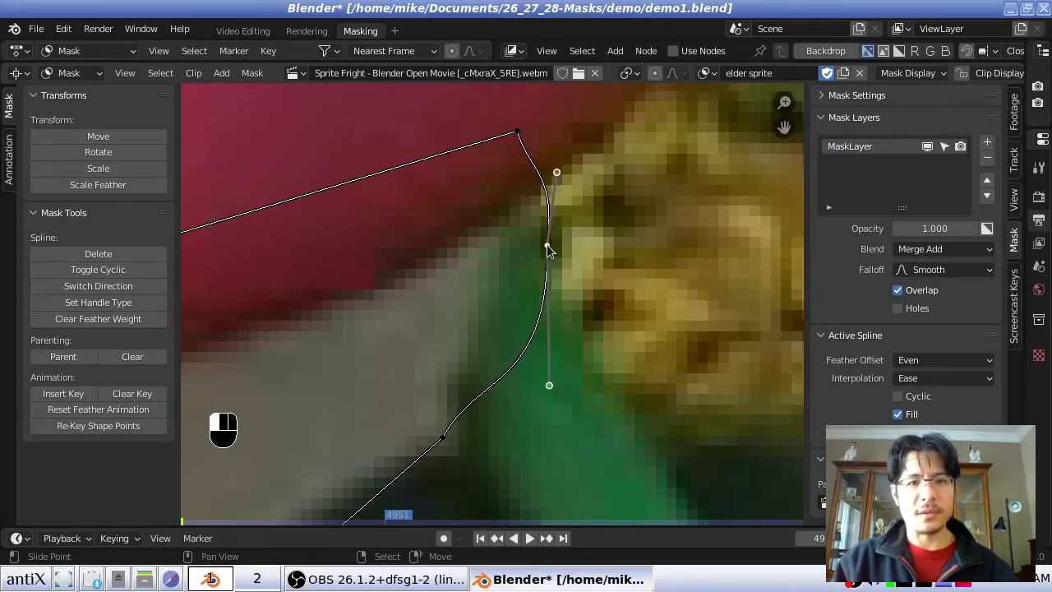
{"action": "left_click_drag", "start_coordinate": [558, 170], "coordinate": [539, 156]}
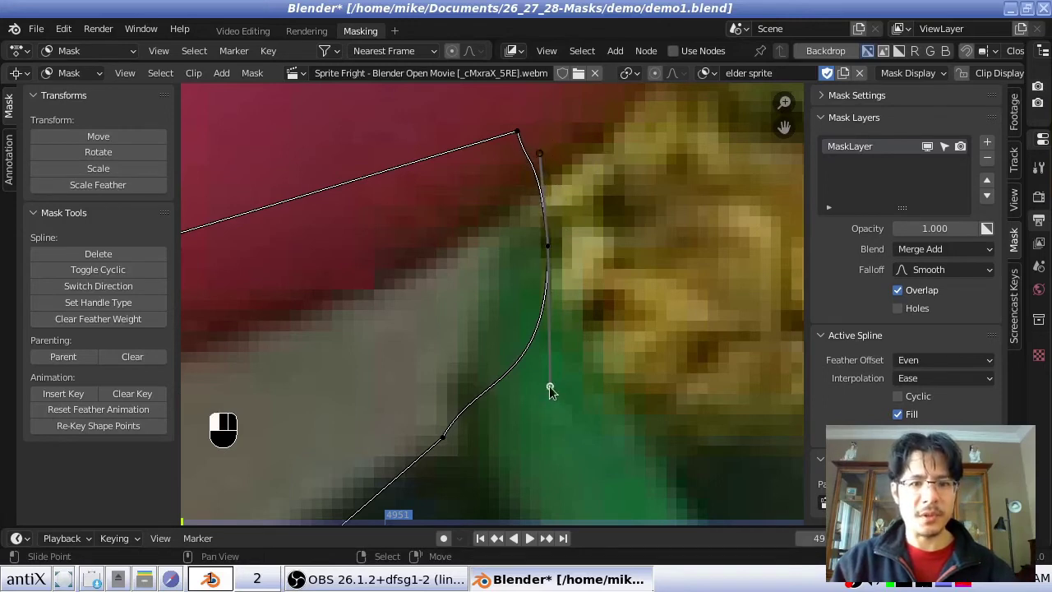
Nudge the right-tip point's lower handle slightly inward, and set the handle type of the corner point above it to Free
{"action": "left_click_drag", "start_coordinate": [549, 386], "coordinate": [538, 393]}
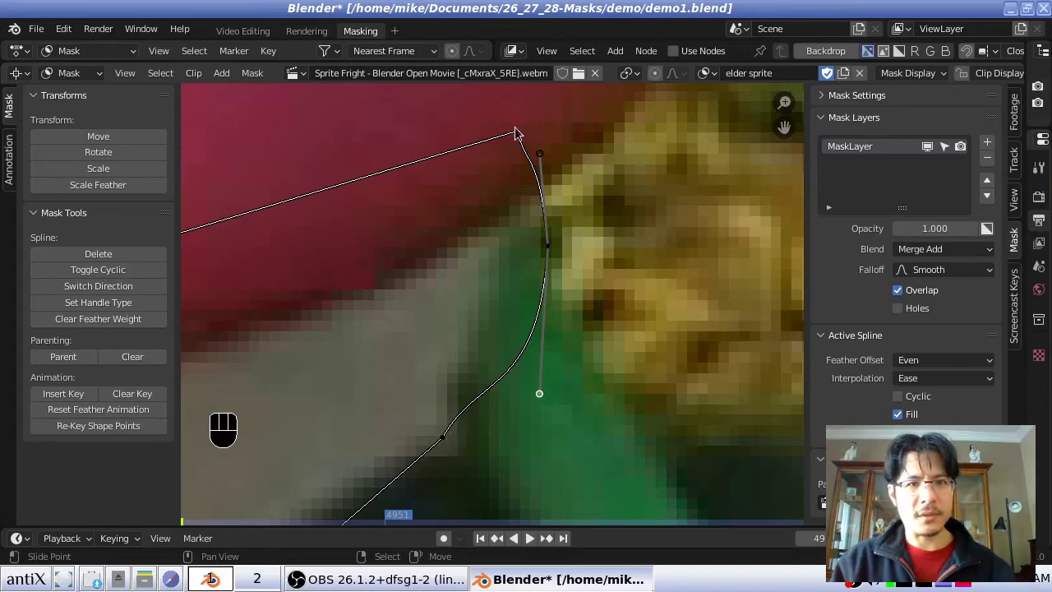
{"action": "middle_click_drag", "start_coordinate": [503, 146], "coordinate": [485, 224]}
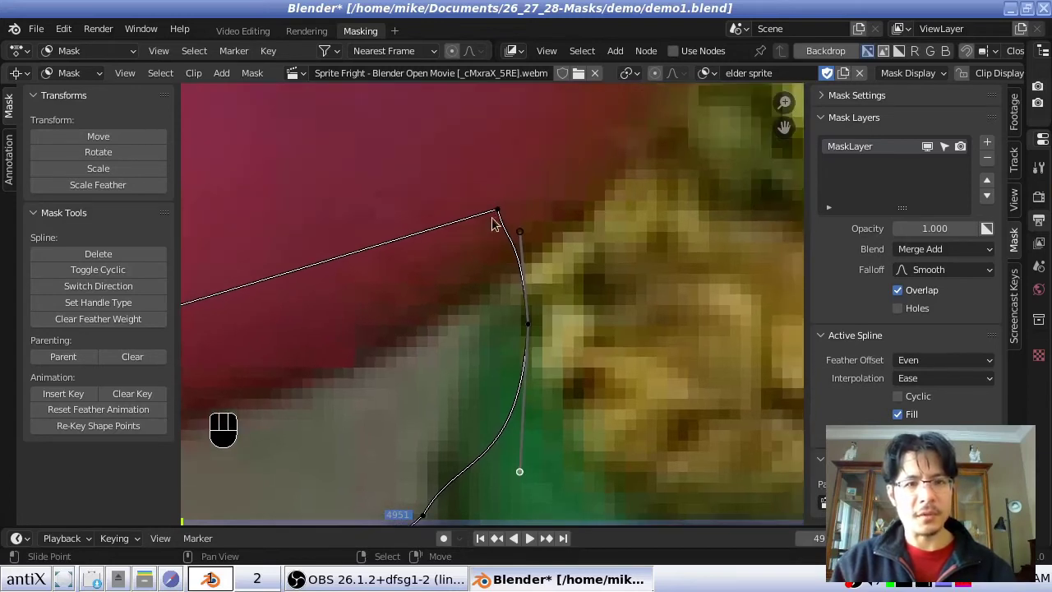
{"action": "left_click", "coordinate": [497, 210]}
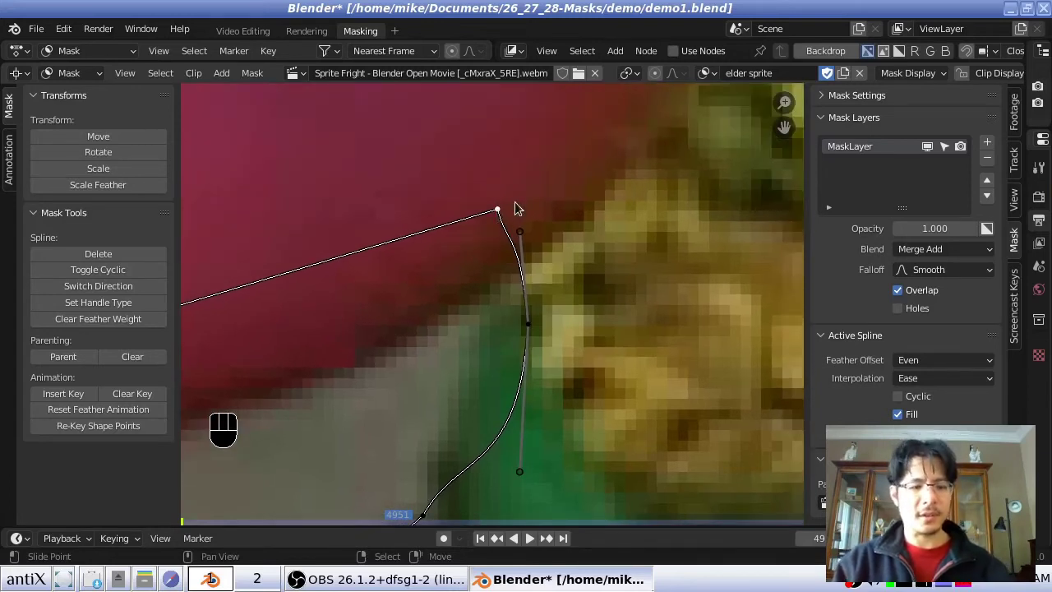
{"action": "key", "text": "v"}
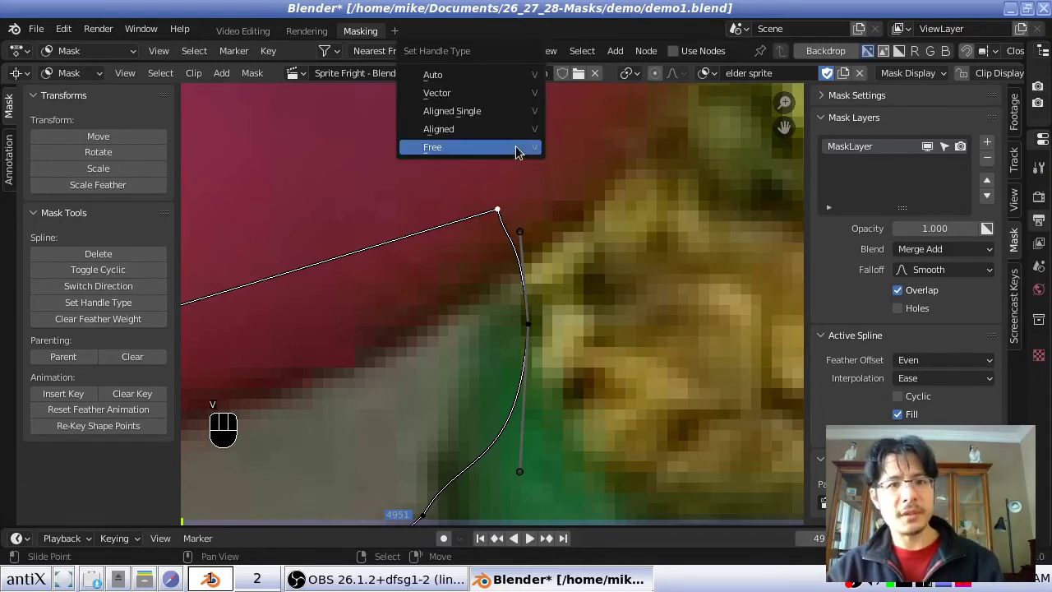
{"action": "left_click", "coordinate": [461, 150]}
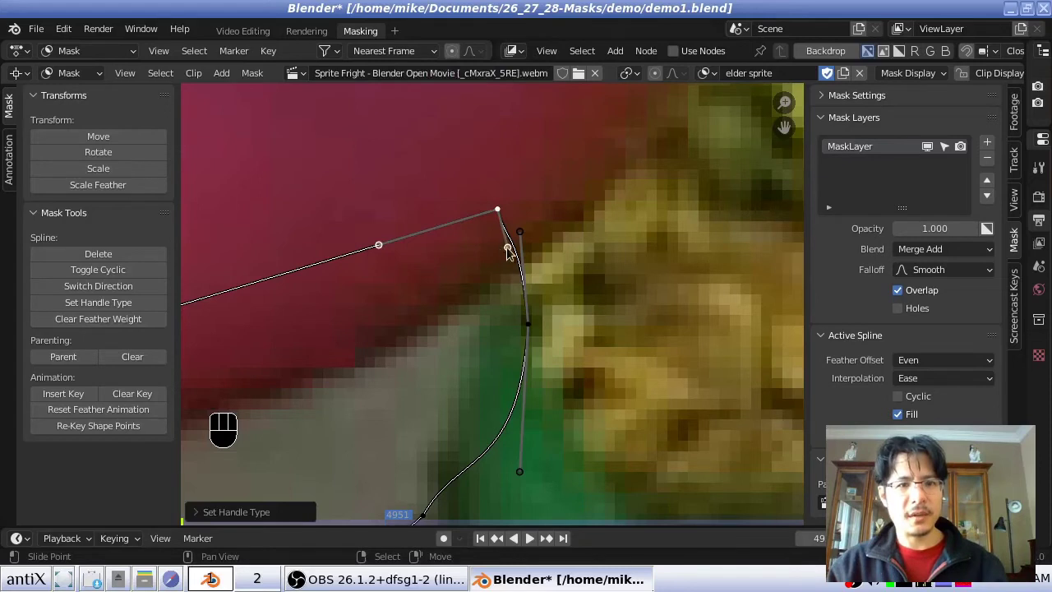
Round the mask's upper-right corner by moving its lower handle outward and raising its other handle above the outline
{"action": "mouse_move", "coordinate": [521, 239]}
{"action": "left_mouse_down"}
{"action": "mouse_move", "coordinate": [547, 228]}
{"action": "mouse_move", "coordinate": [521, 231]}
{"action": "left_mouse_up"}
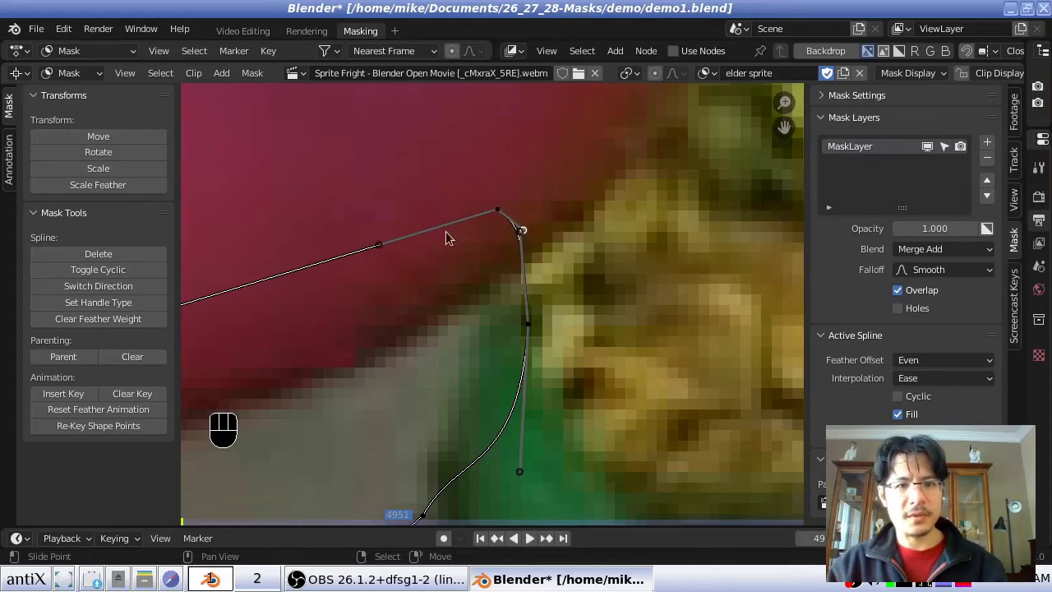
{"action": "left_click_drag", "start_coordinate": [384, 252], "coordinate": [433, 193]}
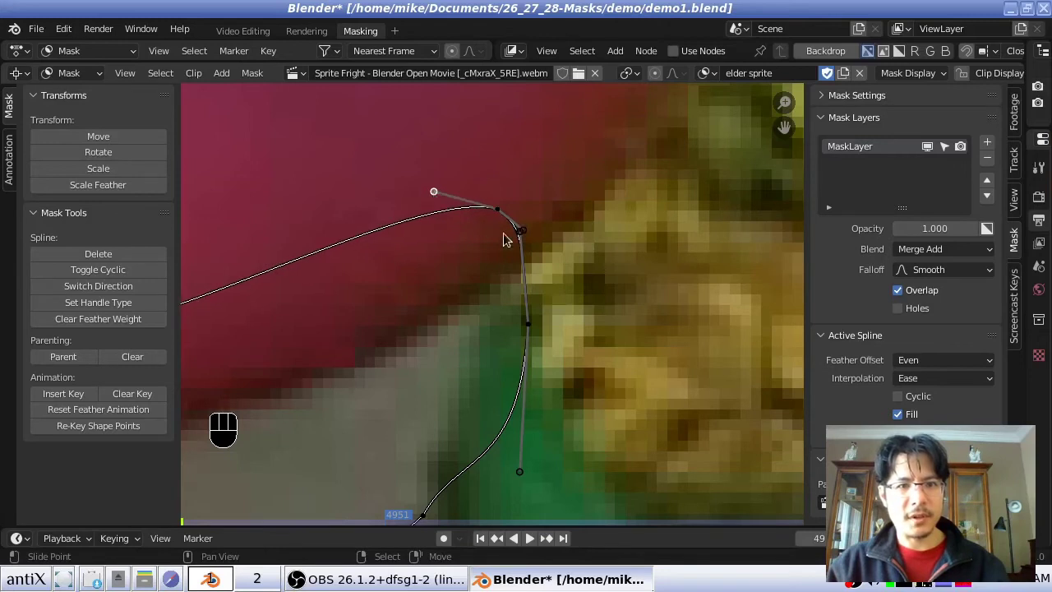
Show the mask overlay to check the rounded right tip, and hide it again to work over the footage
{"action": "scroll", "coordinate": [490, 246], "scroll_direction": "up", "scroll_amount": 1}
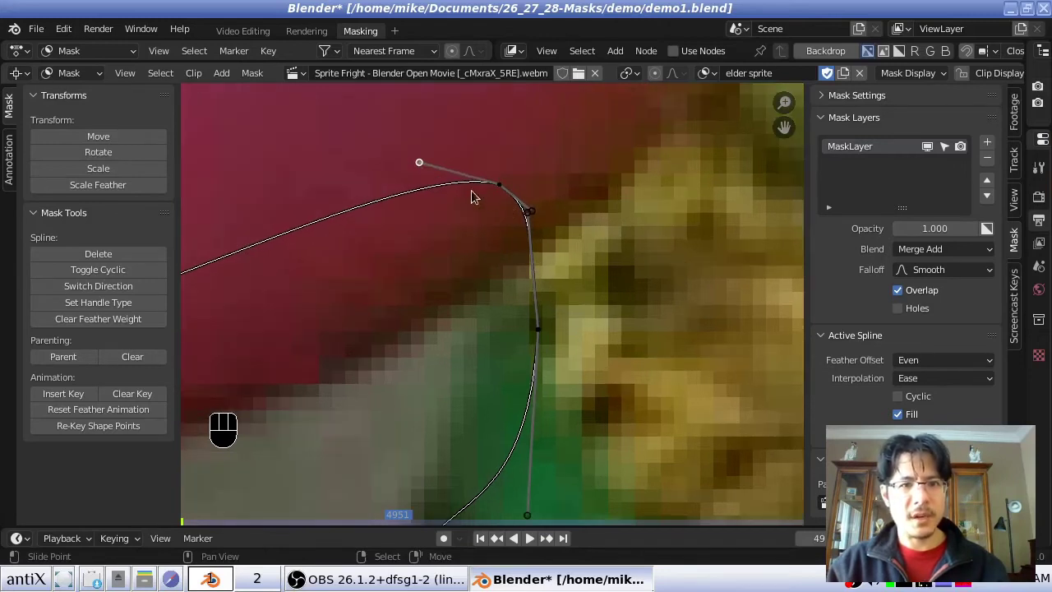
{"action": "left_click", "coordinate": [902, 74]}
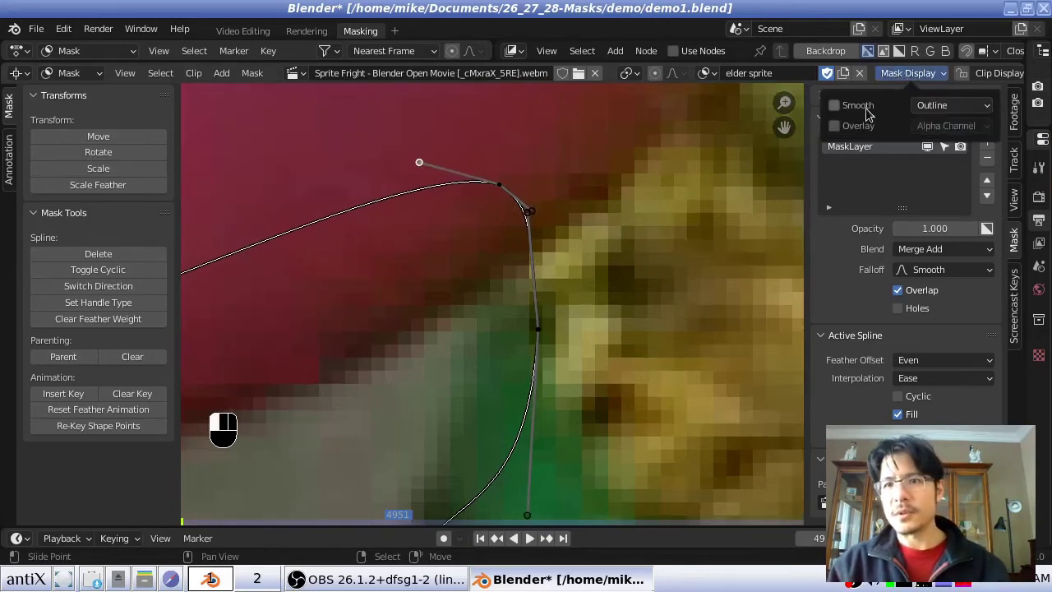
{"action": "left_click", "coordinate": [858, 126]}
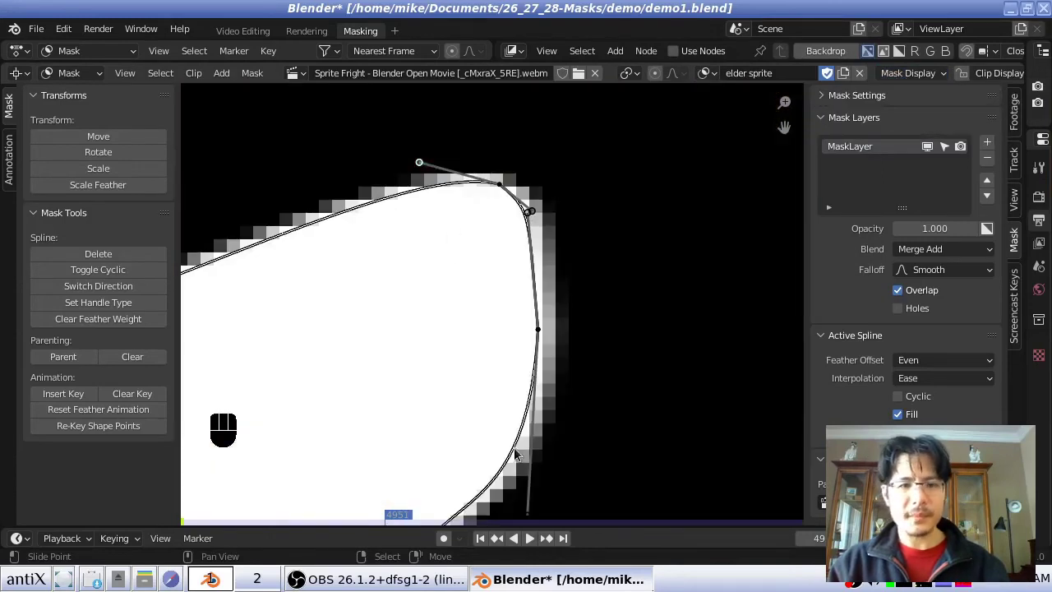
{"action": "scroll", "coordinate": [521, 293], "scroll_direction": "down", "scroll_amount": 3}
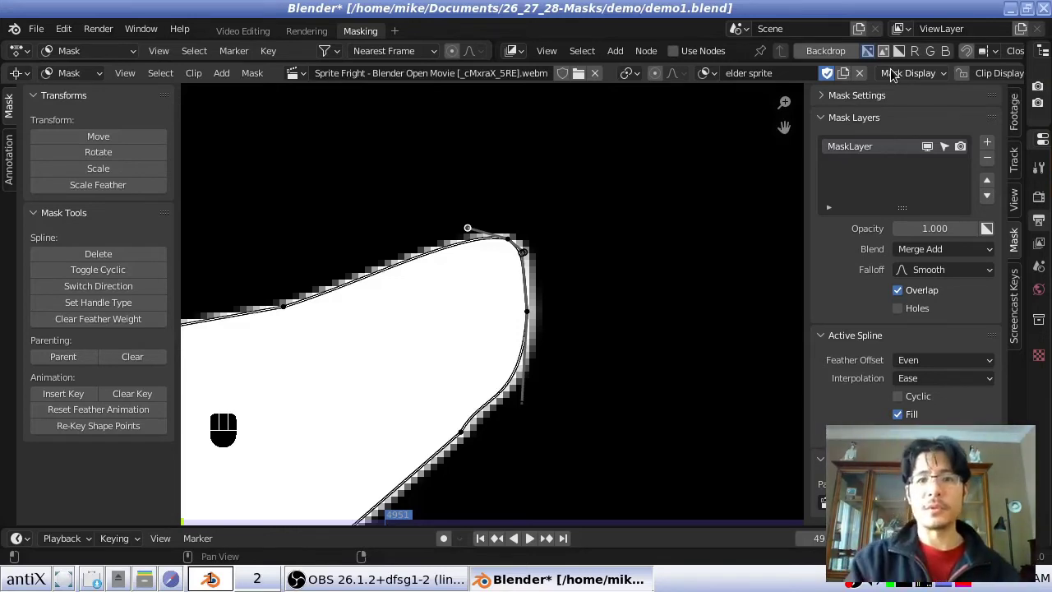
{"action": "left_click", "coordinate": [904, 73]}
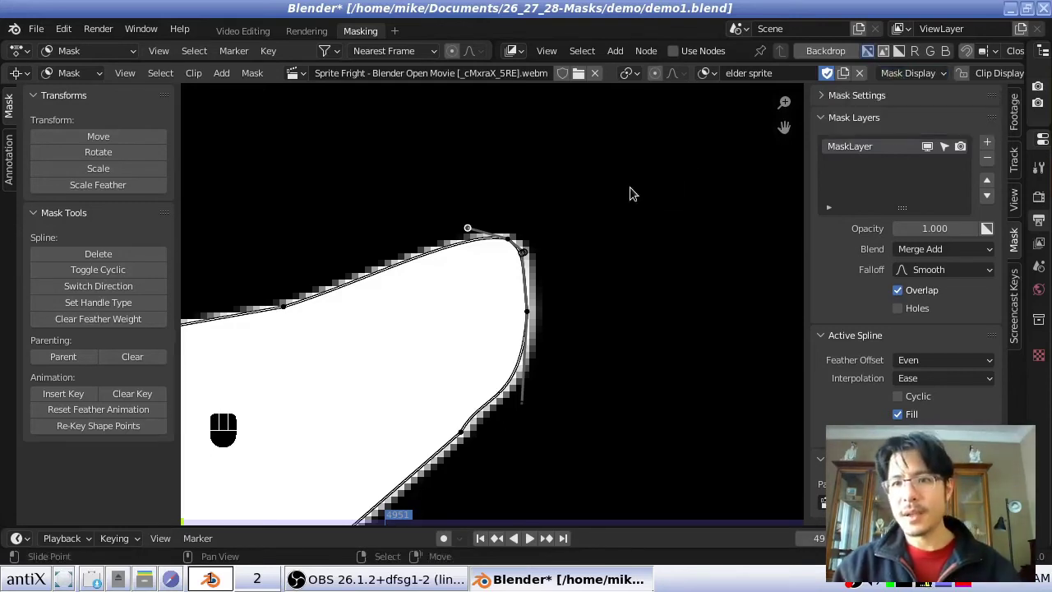
{"action": "left_click", "coordinate": [903, 73]}
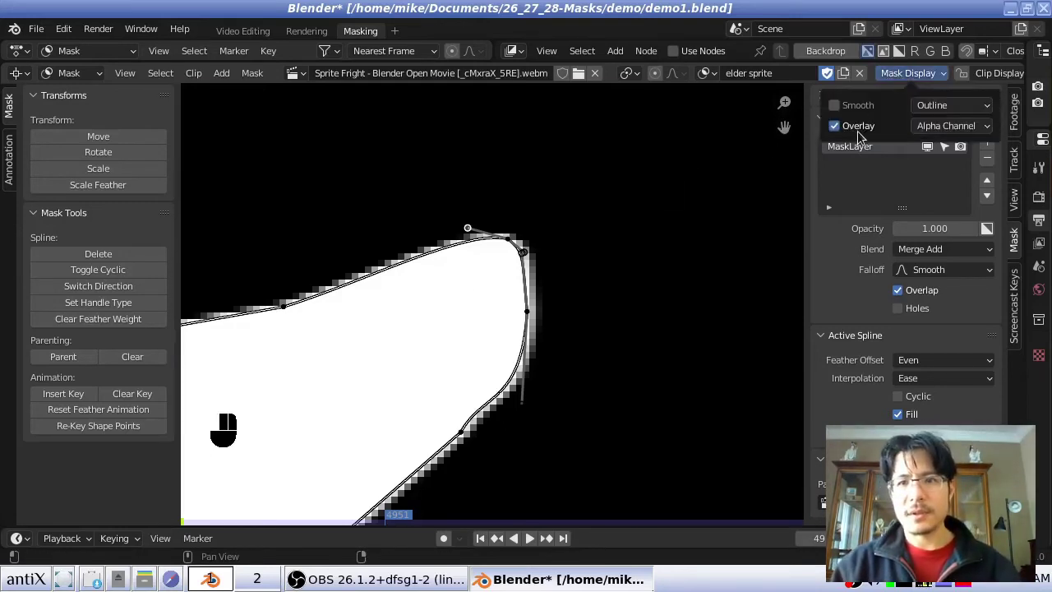
{"action": "left_click", "coordinate": [859, 132]}
{"action": "scroll", "coordinate": [441, 289], "scroll_direction": "down", "scroll_amount": 5}
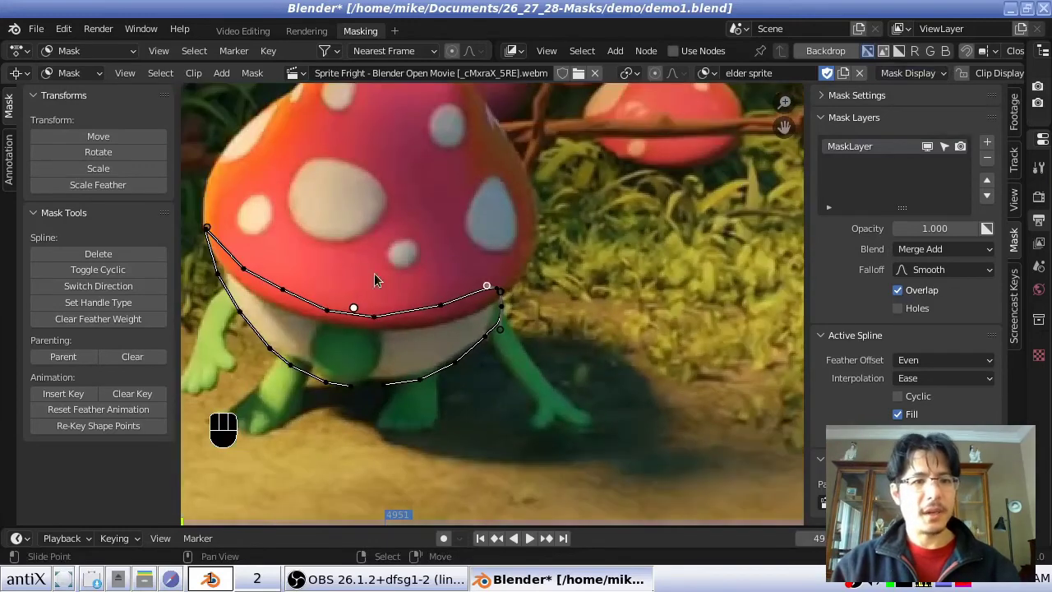
{"action": "middle_click_drag", "start_coordinate": [373, 280], "coordinate": [450, 276]}
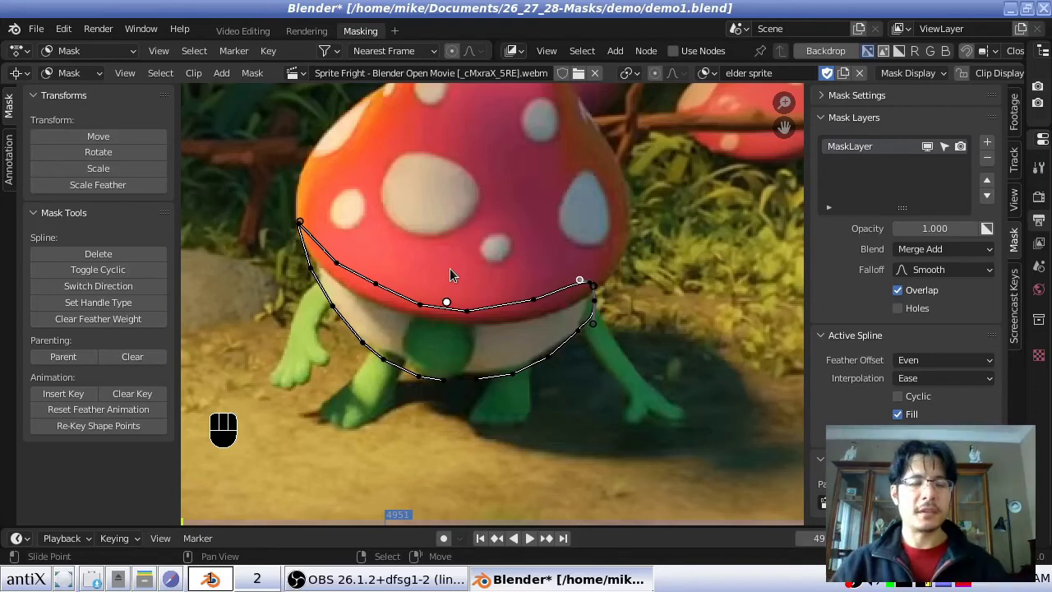
{"action": "key", "text": "Escape"}
{"action": "key", "text": "Escape"}
{"action": "key", "text": "Escape"}
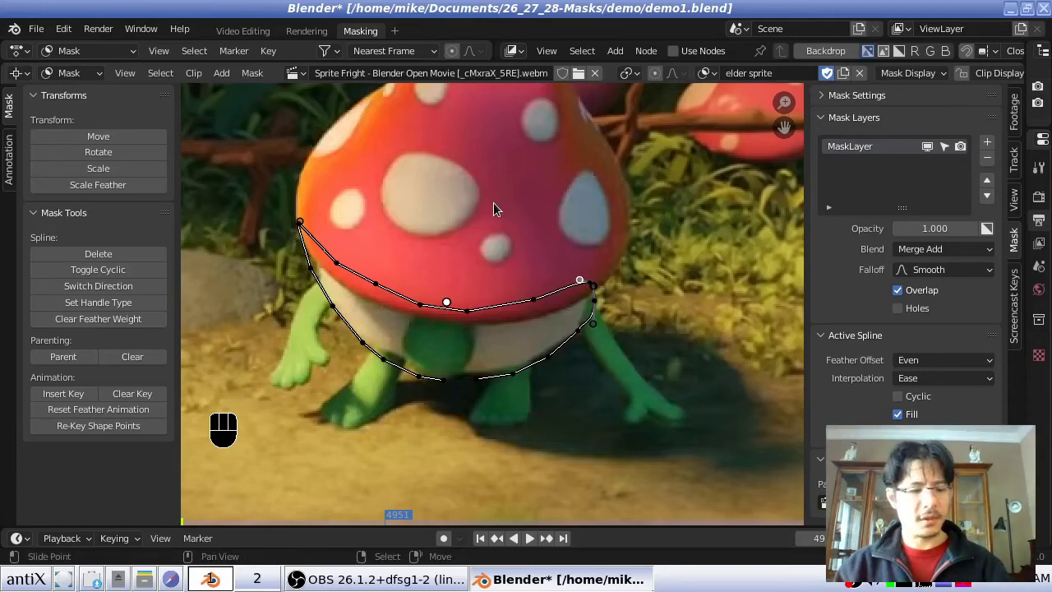
Select all points of the mask and fatten the feather outward around the whole shape by about 1.776
{"action": "key", "text": "a"}
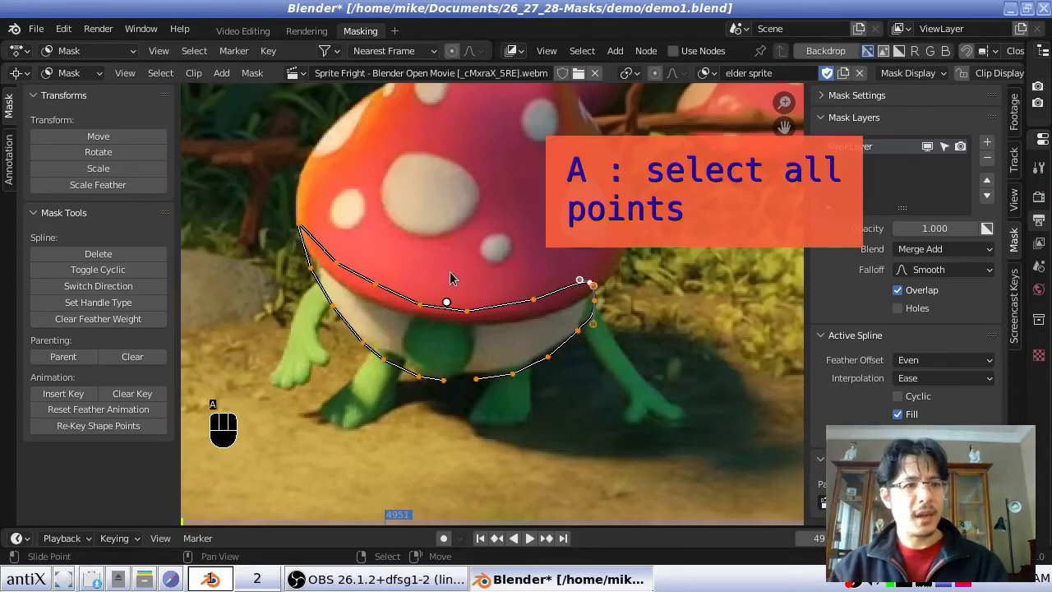
{"action": "key", "text": "Escape"}
{"action": "key", "text": "Escape"}
{"action": "key", "text": "Escape"}
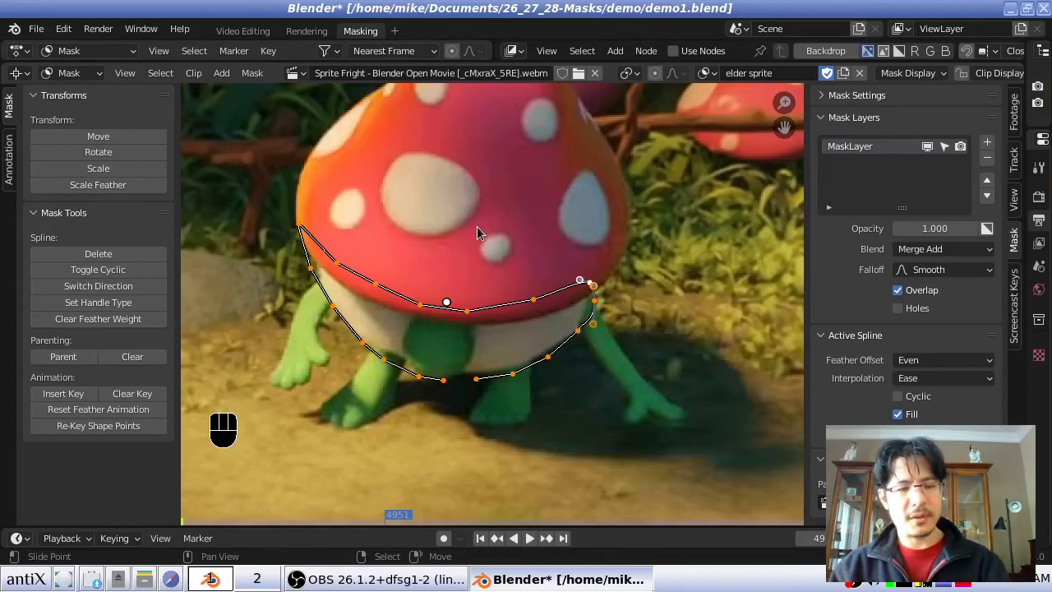
{"action": "key", "text": "alt+s"}
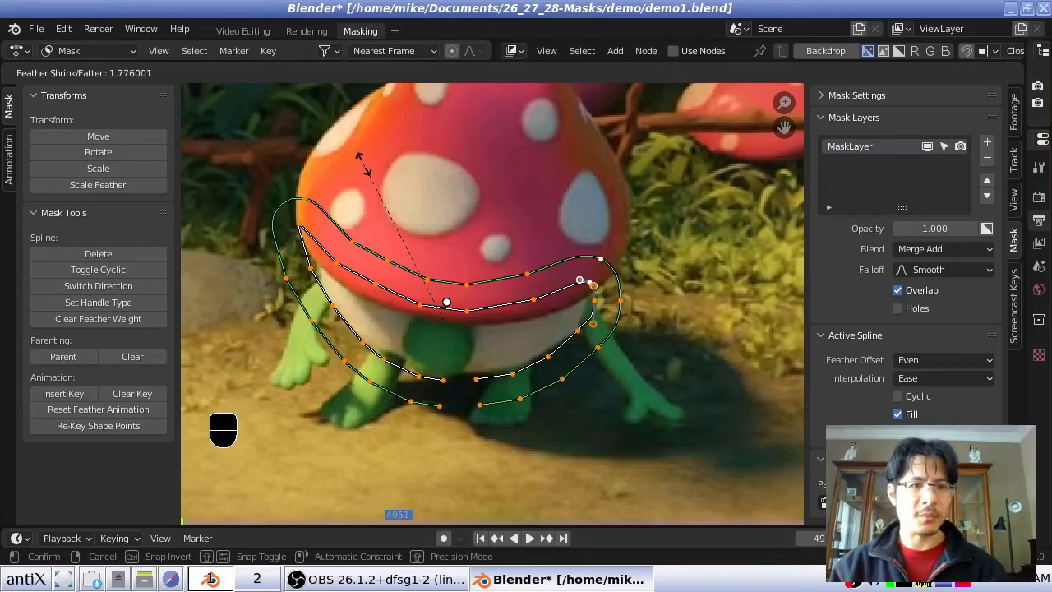
{"action": "left_click", "coordinate": [362, 162]}
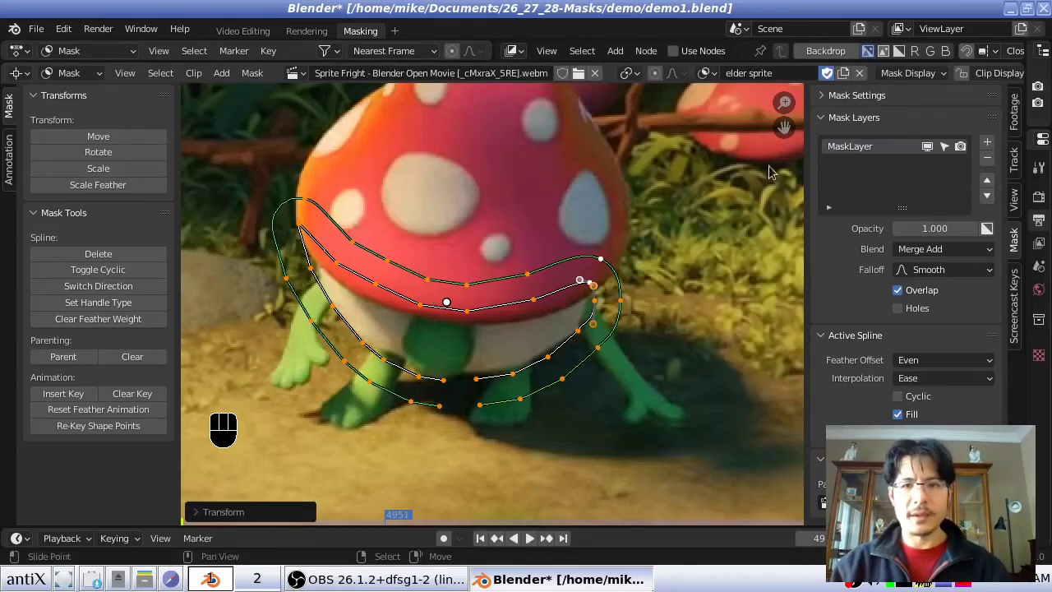
Turn on the mask overlay in alpha channel mode and examine the soft feathered edge around the shape up close
{"action": "left_click", "coordinate": [922, 75]}
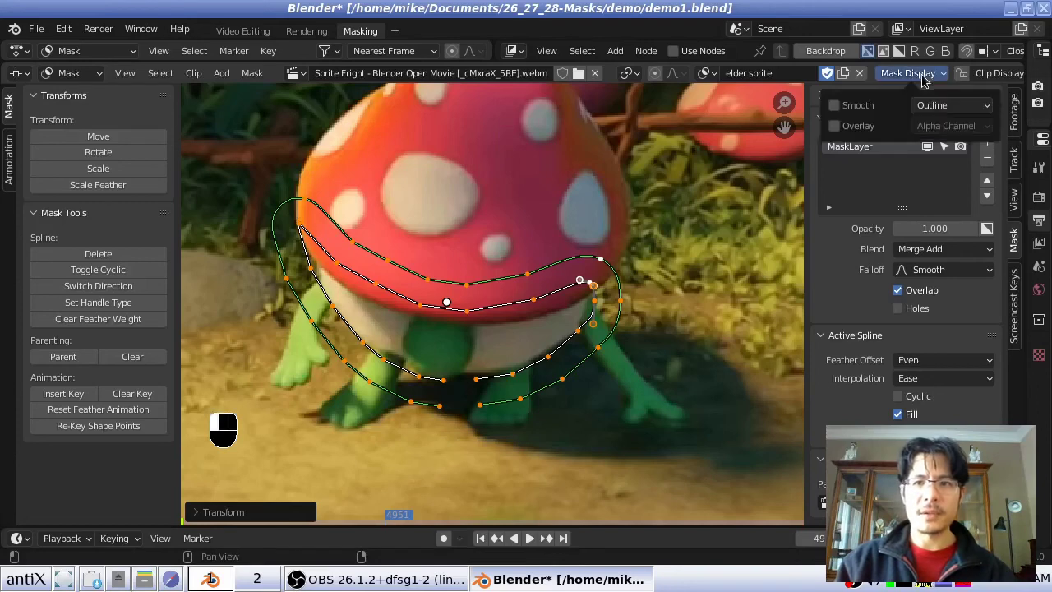
{"action": "left_click", "coordinate": [835, 126]}
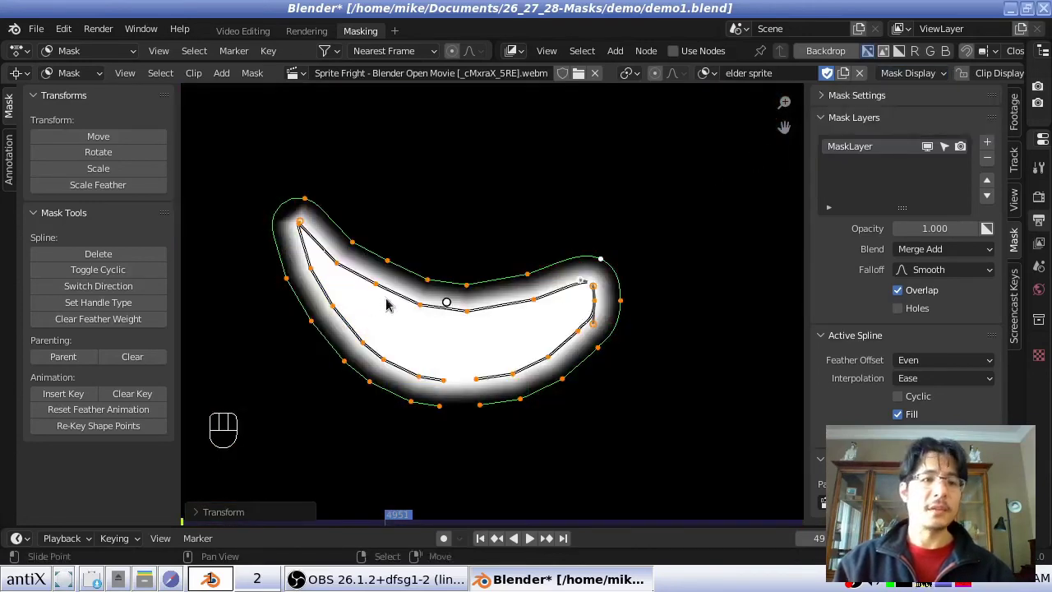
{"action": "scroll", "coordinate": [387, 306], "scroll_direction": "up", "scroll_amount": 2}
{"action": "scroll", "coordinate": [423, 321], "scroll_direction": "up", "scroll_amount": 2}
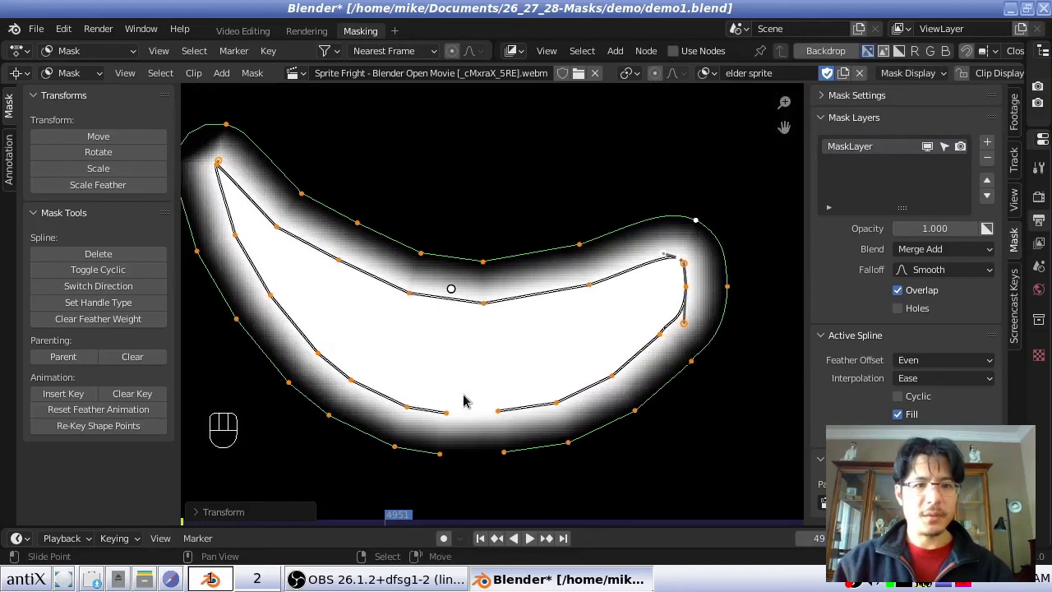